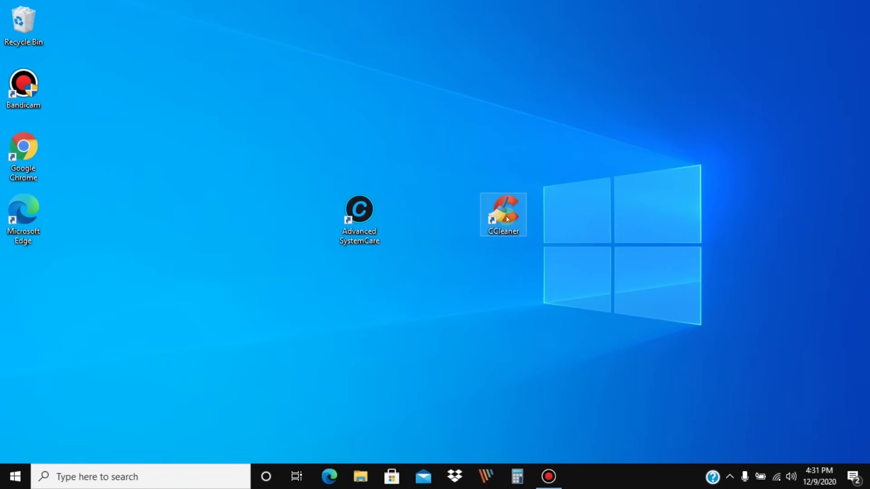
Launch CCleaner and skip the introduction to start the Health Check
double_click(507, 220)
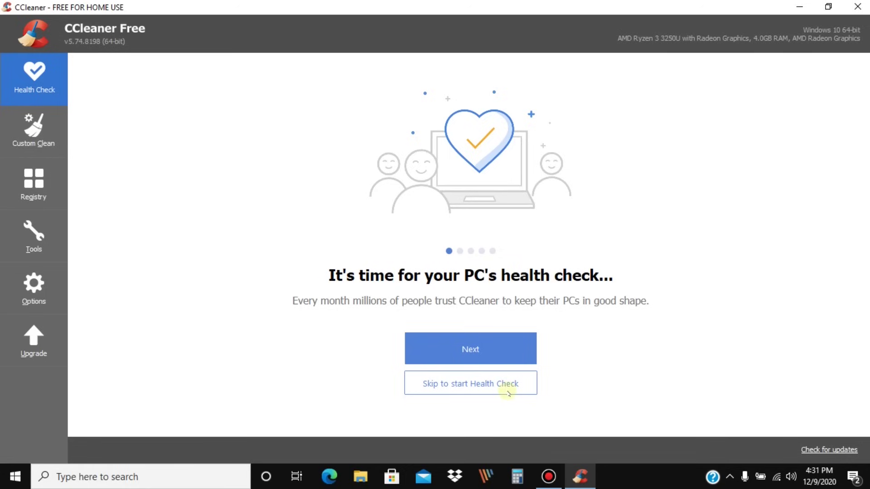
click(451, 388)
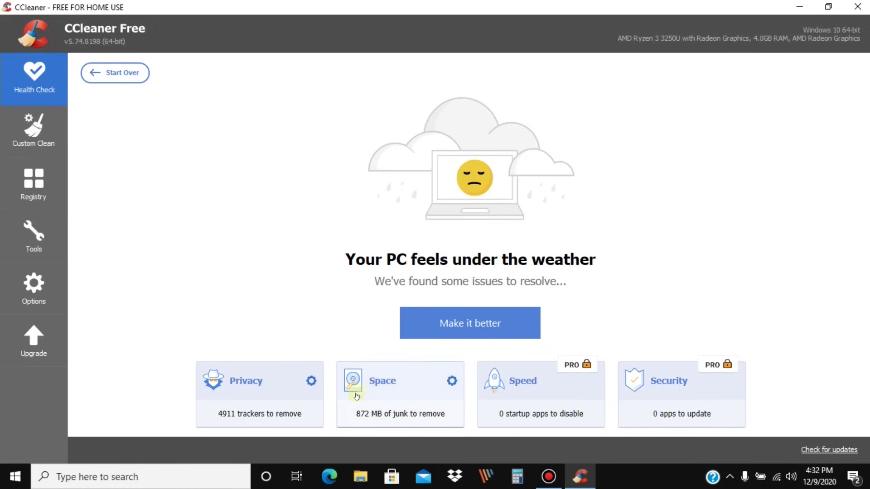
Review the Health Check's Privacy and Space categories, excluding Cookies and including it again, and return to the overview
click(282, 390)
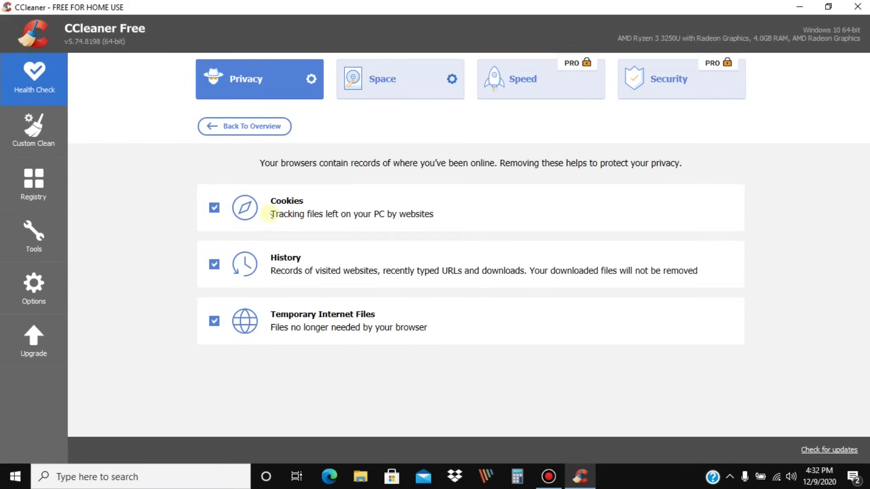
click(324, 217)
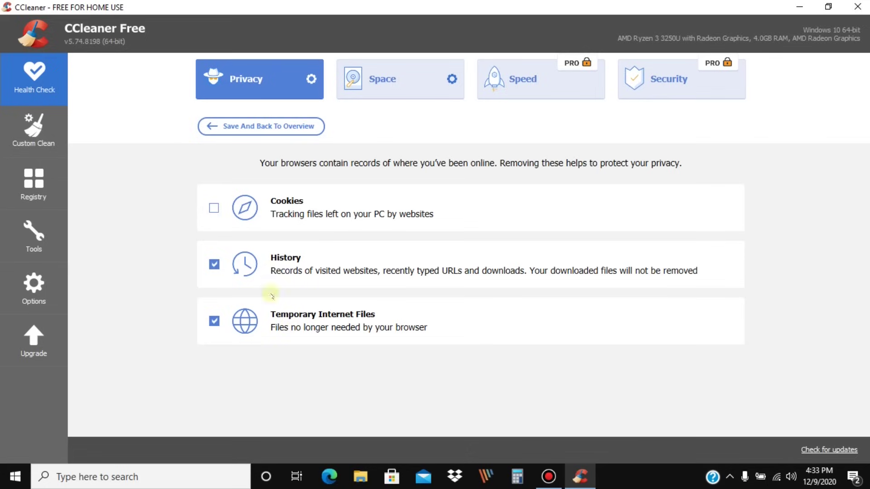
click(215, 210)
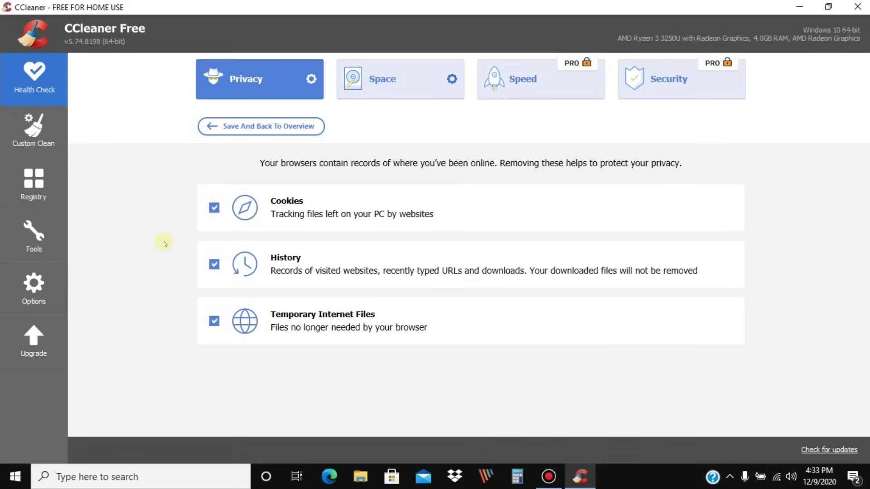
click(419, 82)
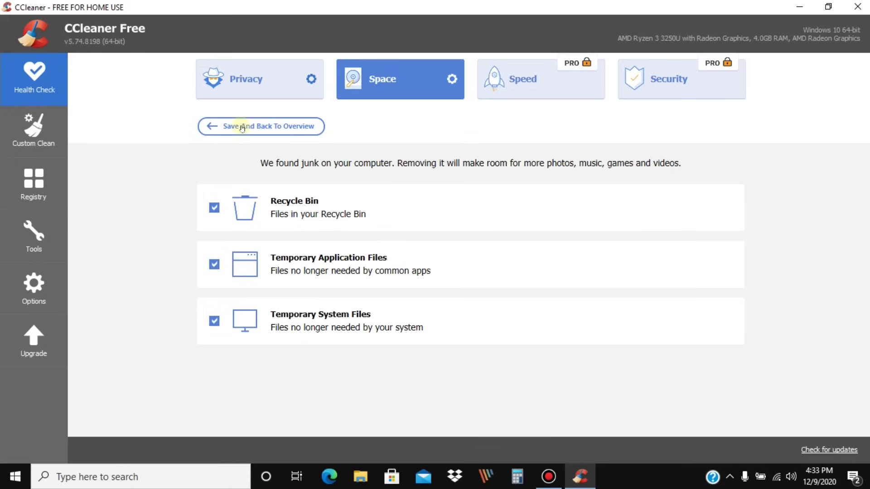
click(217, 127)
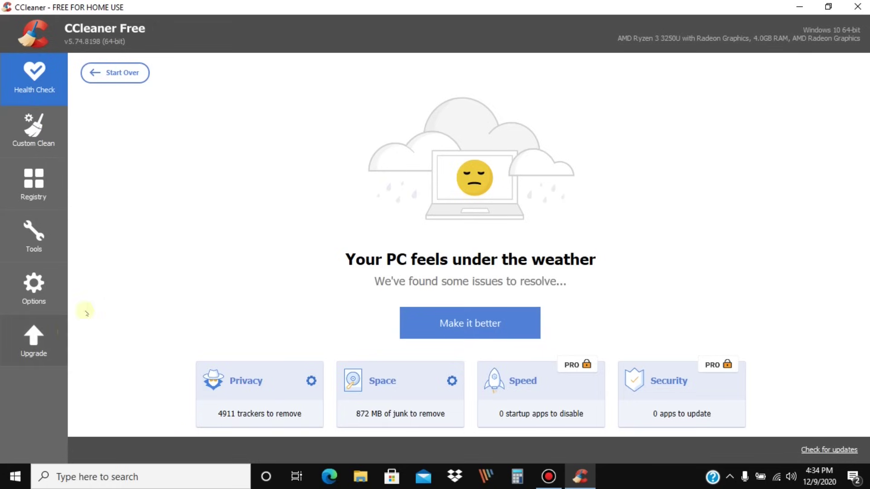
In Custom Clean, try including Microsoft Edge's Set Aside Tabs and Recently Typed URLs, but add only Saved Passwords to the cleaning
click(25, 127)
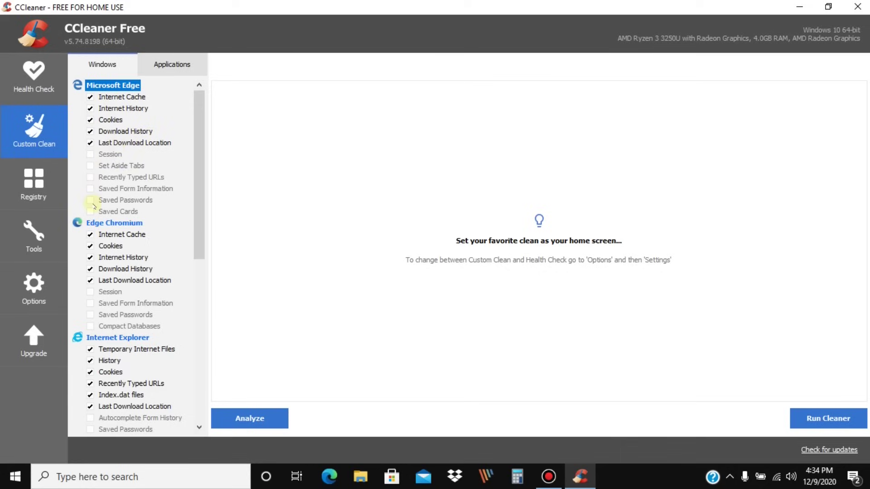
click(91, 166)
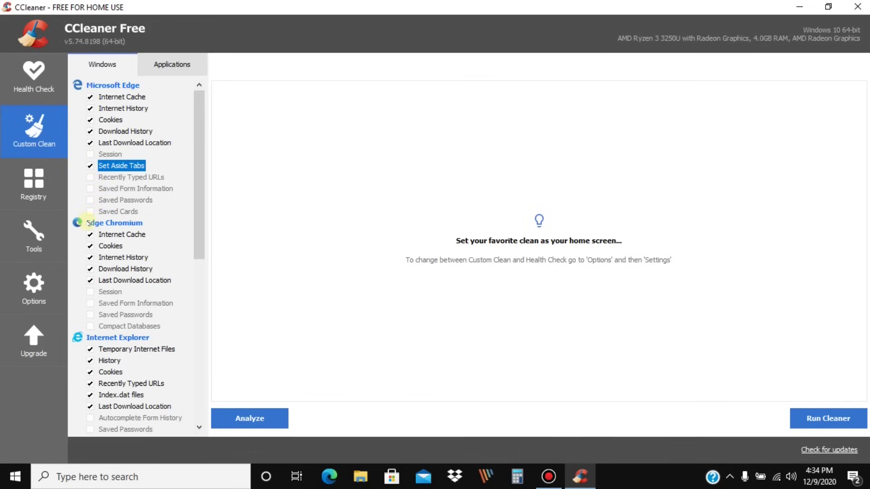
click(90, 177)
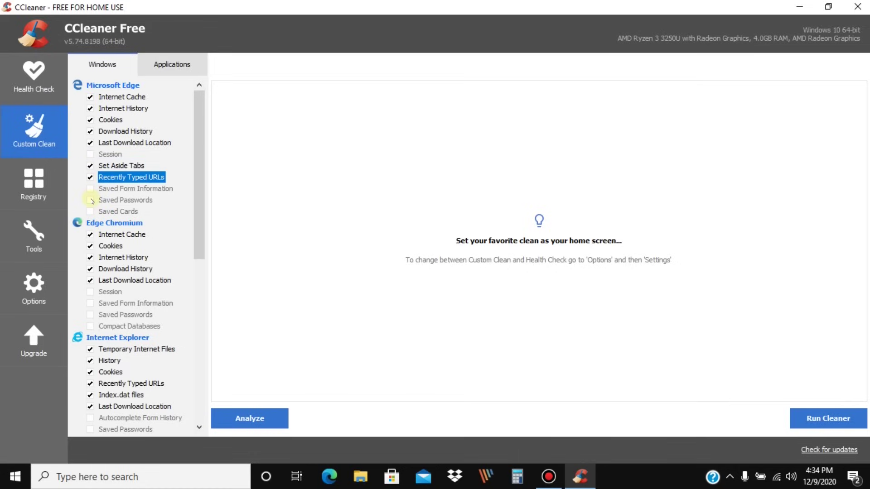
click(90, 177)
click(90, 166)
click(90, 200)
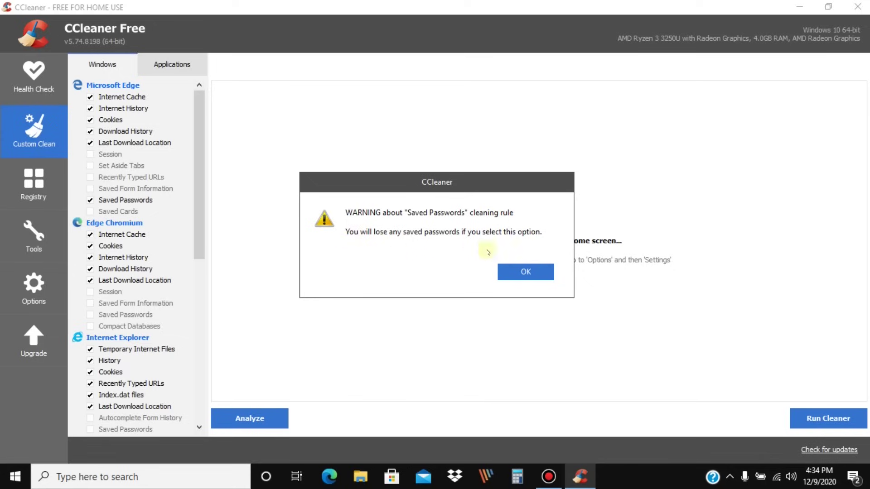
click(531, 273)
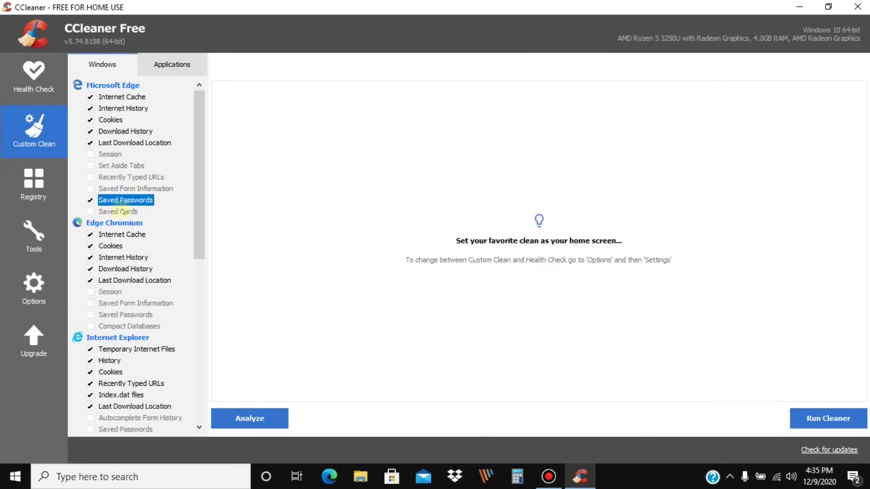
Try excluding Empty Recycle Bin from the System cleaning items and include it again
scroll(134, 240, down, 1)
scroll(133, 246, down, 1)
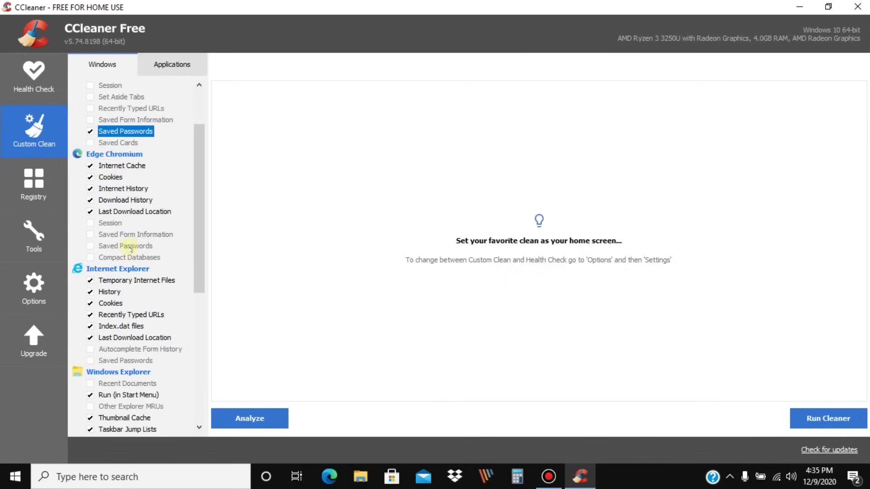
scroll(116, 225, down, 1)
scroll(118, 227, down, 2)
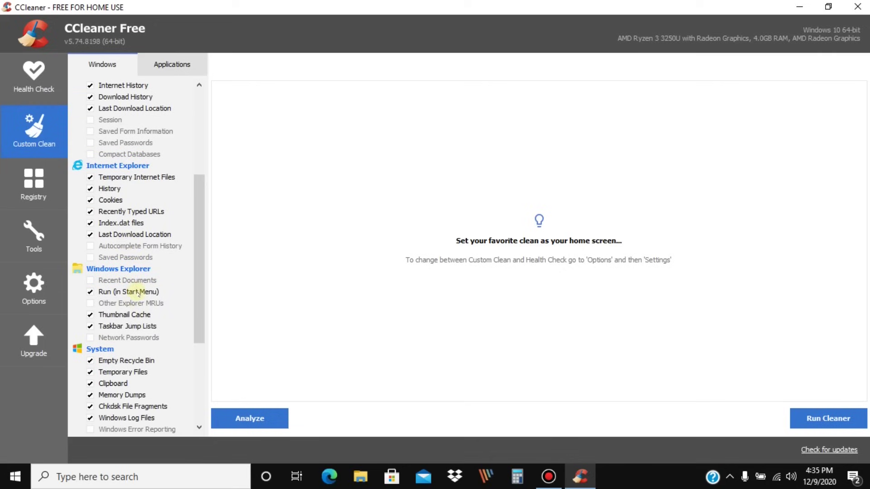
scroll(140, 293, down, 2)
scroll(140, 293, down, 1)
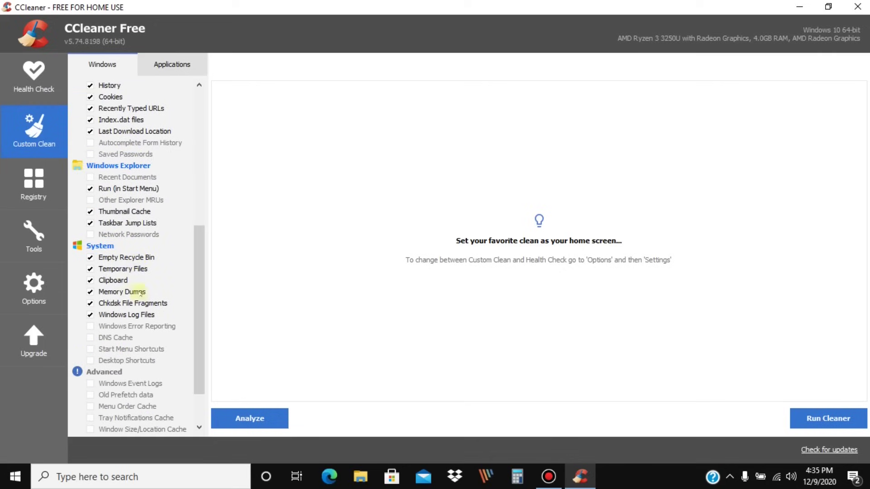
click(91, 258)
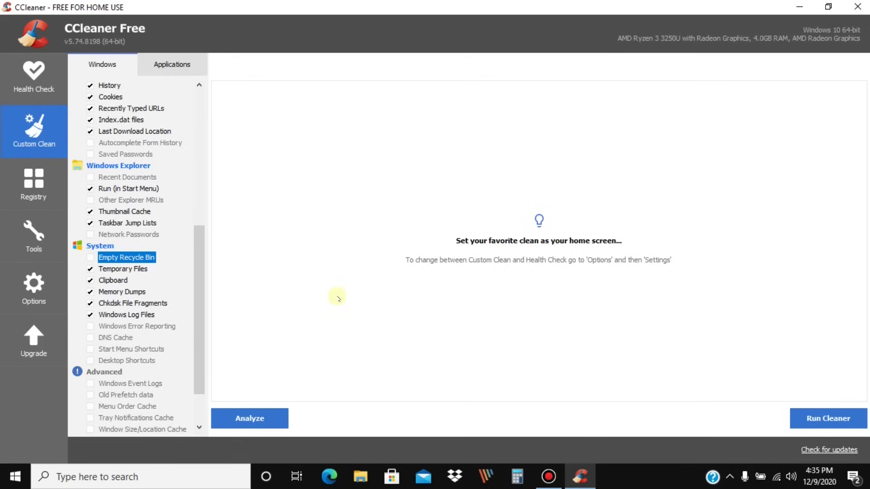
click(90, 260)
Include Desktop Shortcuts, Windows Event Logs and Environment Path in the Windows cleaning, and show the cleaning items for applications
scroll(175, 307, down, 2)
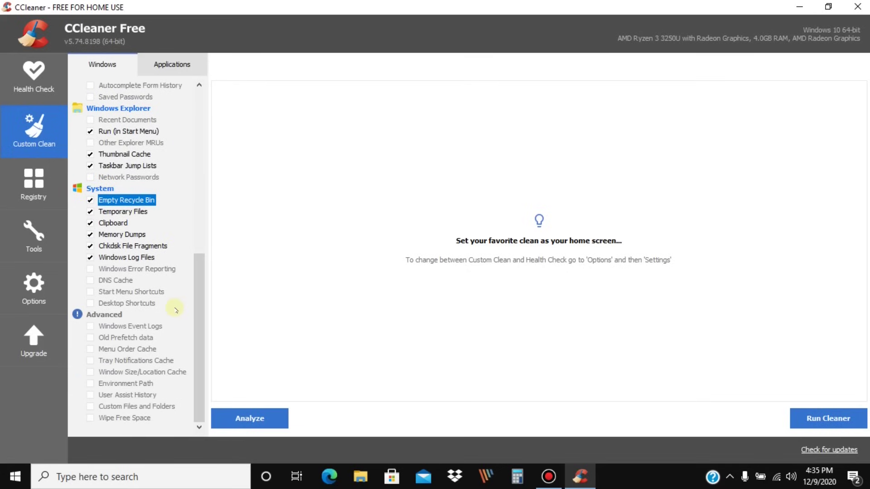
click(91, 305)
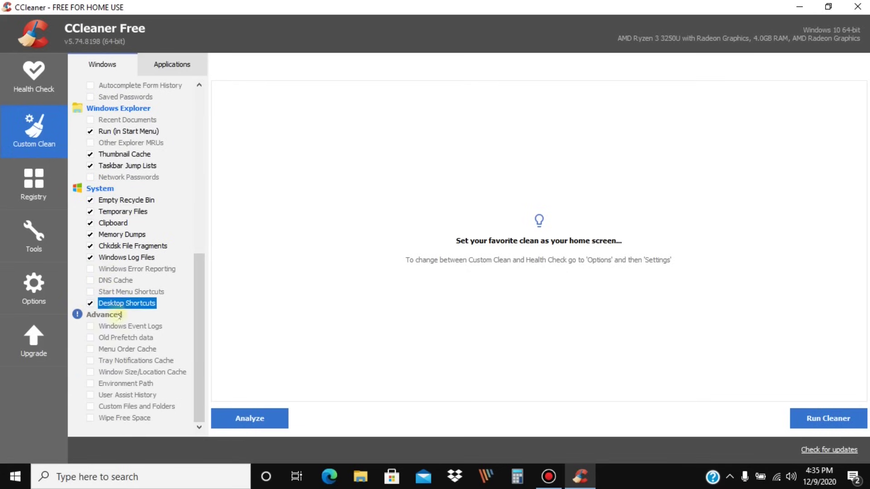
click(91, 327)
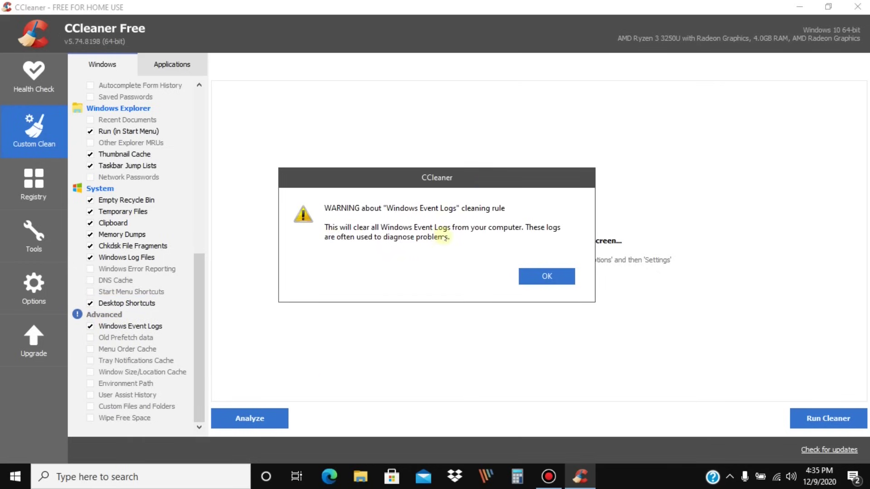
click(547, 277)
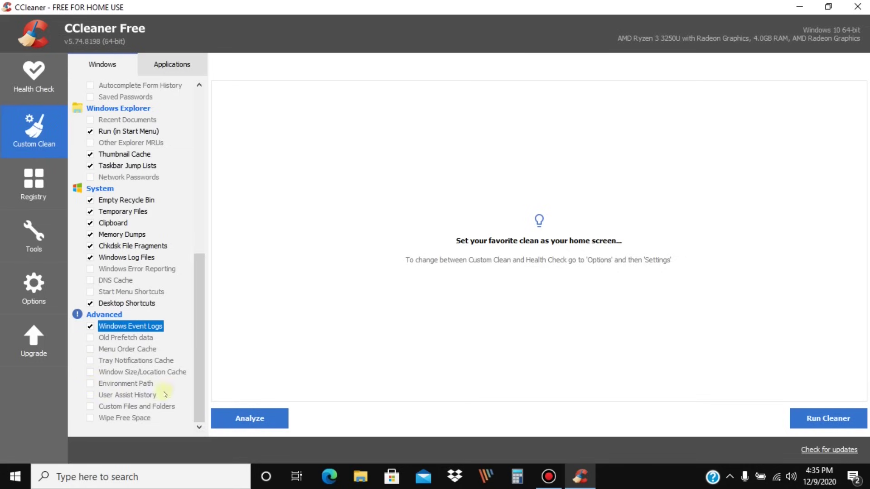
click(90, 383)
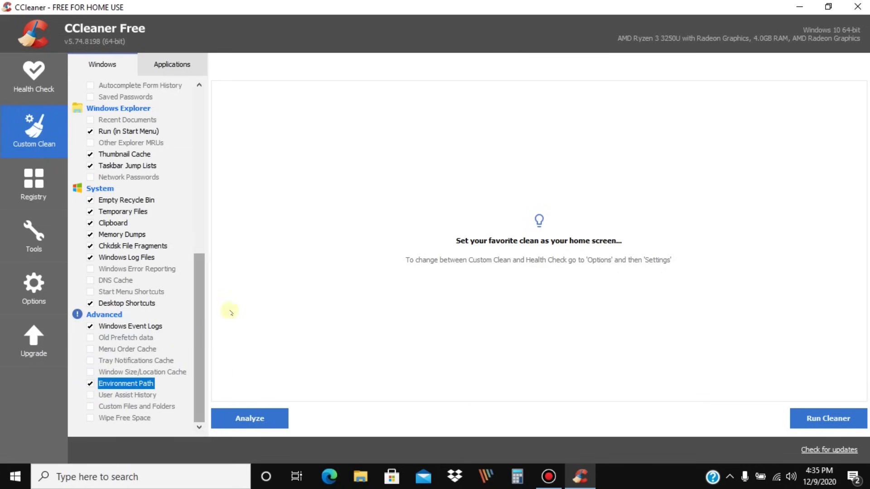
click(172, 65)
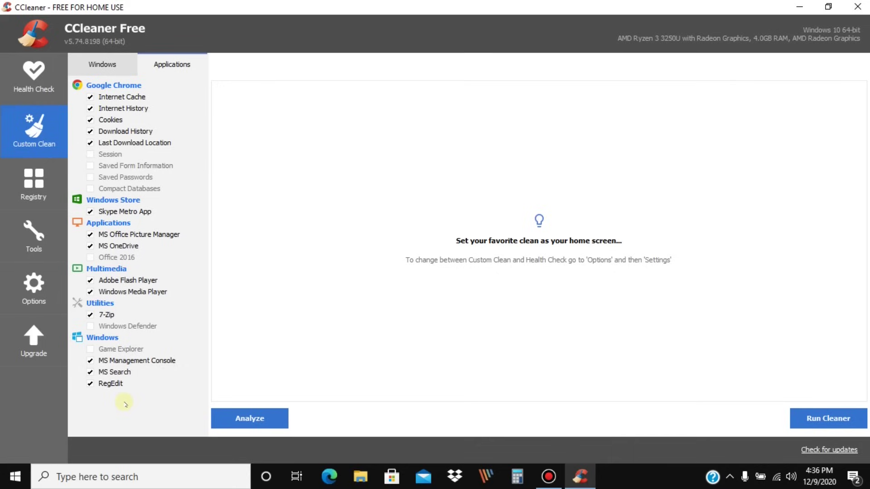
Scan the registry for issues and begin fixing the selected ones, cancelling at the registry backup question
click(33, 181)
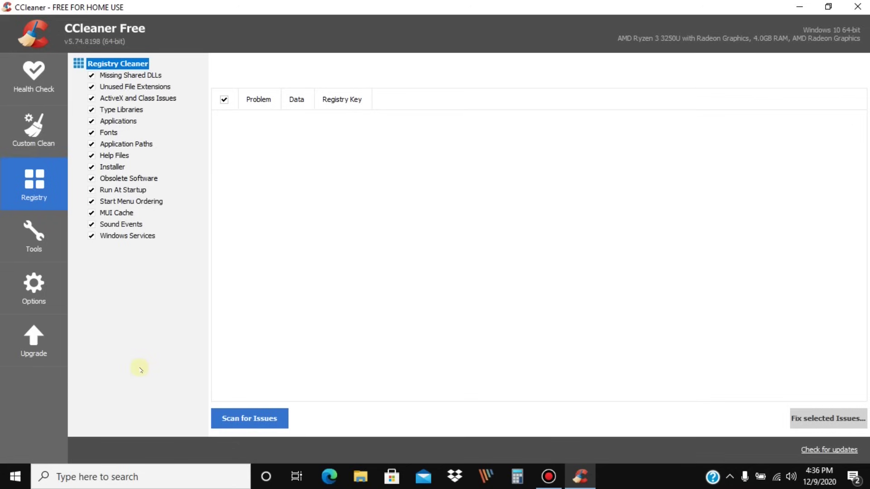
click(811, 419)
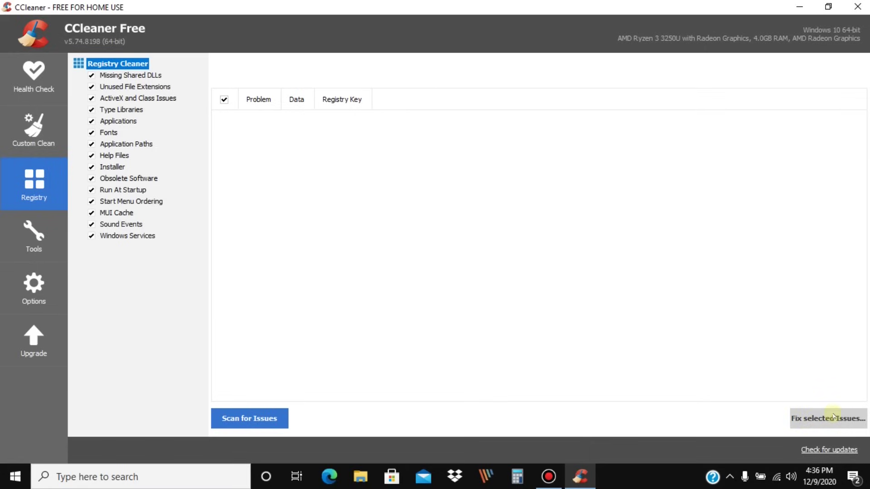
click(819, 420)
click(247, 418)
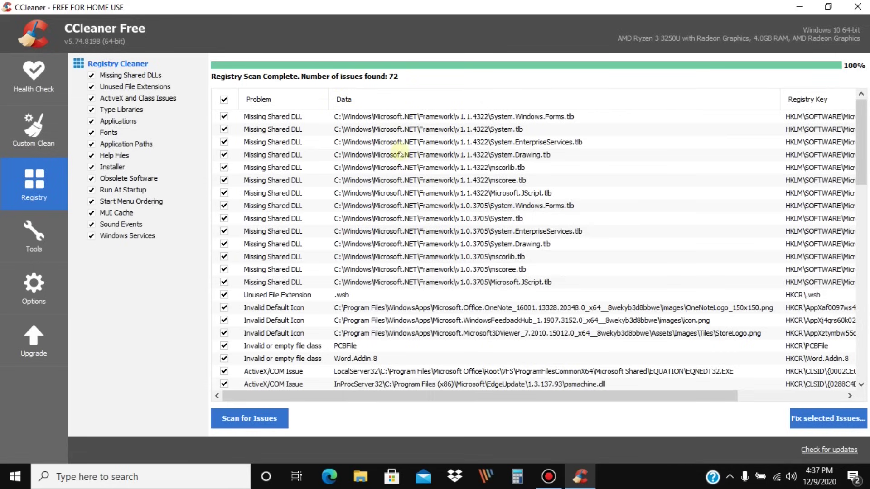
click(828, 421)
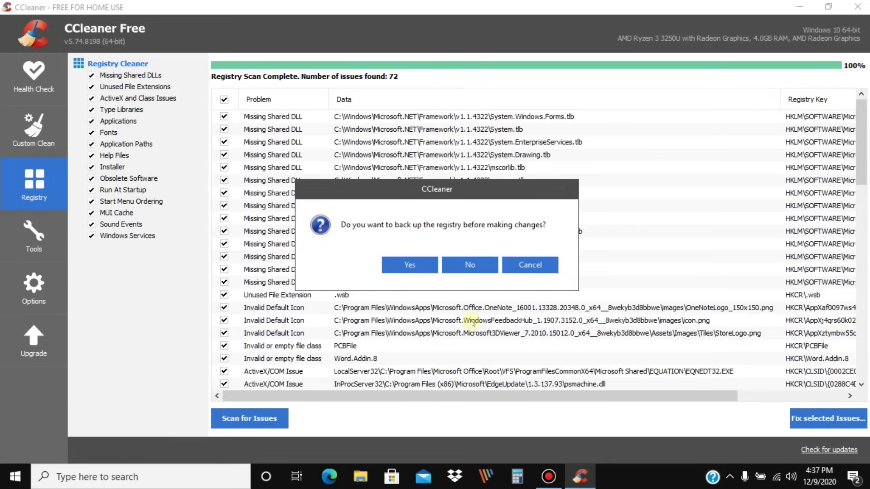
click(522, 266)
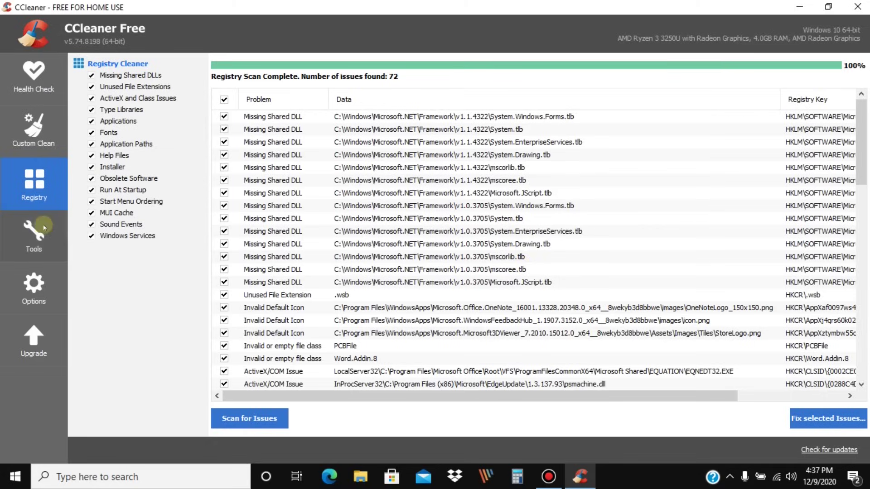
Review the list of installed programs and the Software Updater's lists of programs to update and up-to-date programs
click(38, 239)
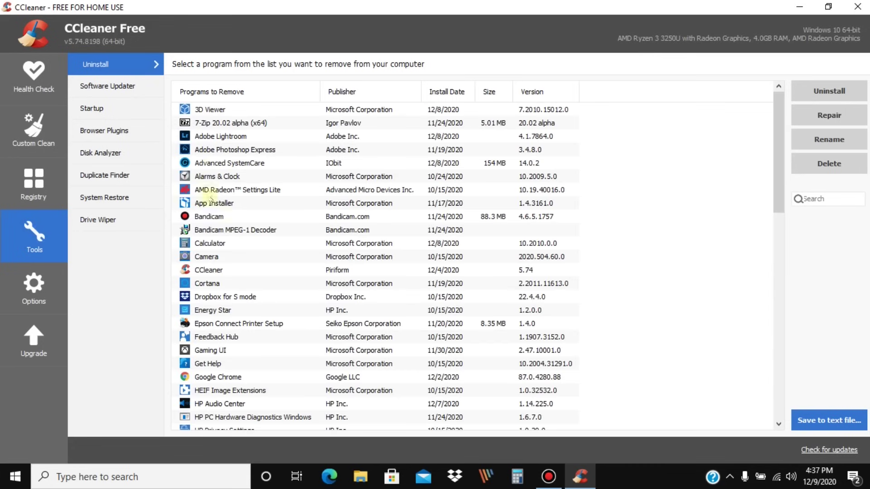
scroll(207, 202, down, 2)
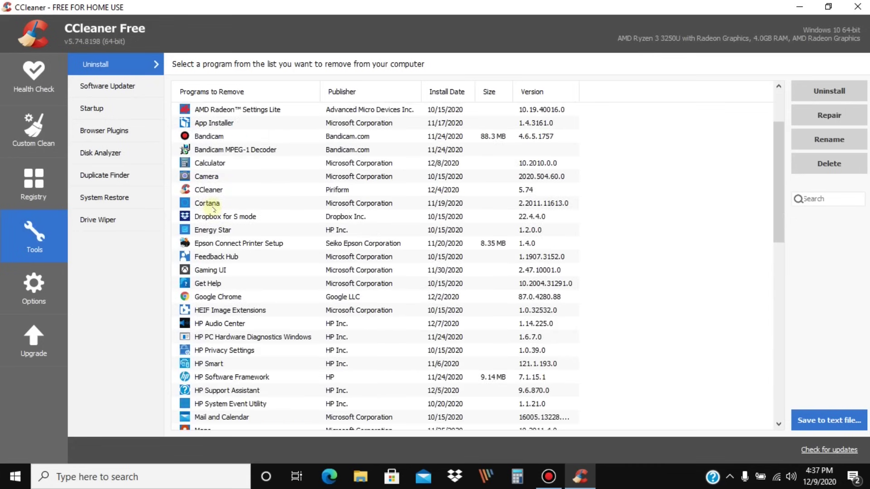
click(111, 89)
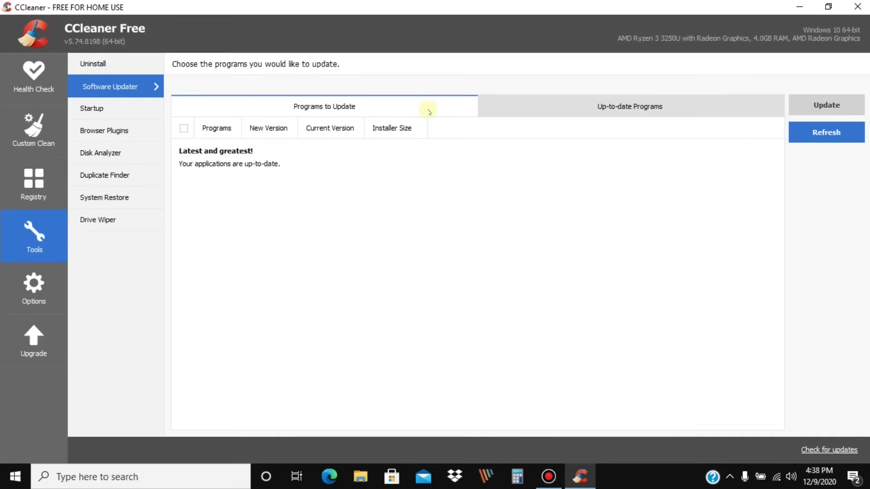
click(645, 108)
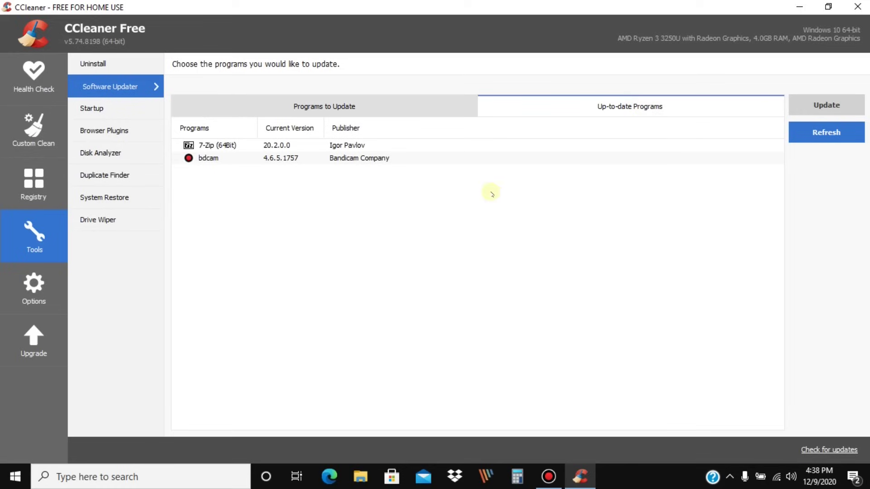
click(339, 107)
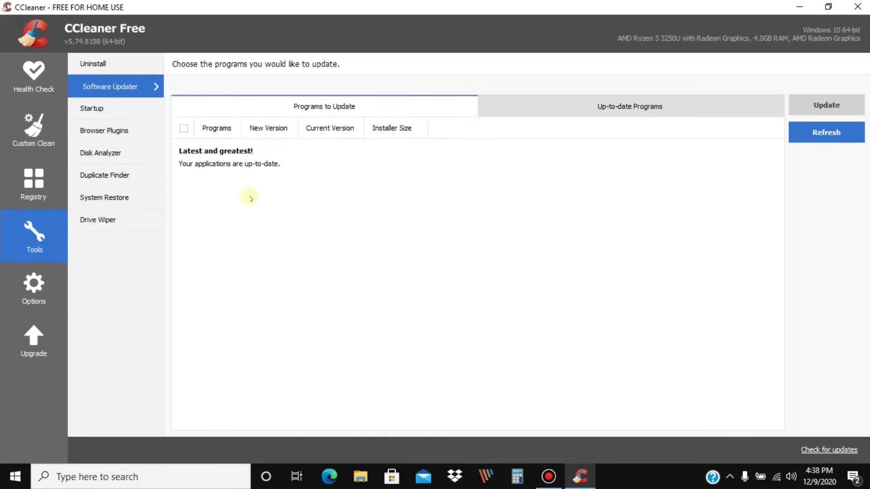
Examine the Windows startup programs and select the CCleaner Smart Cleaning entry
click(97, 108)
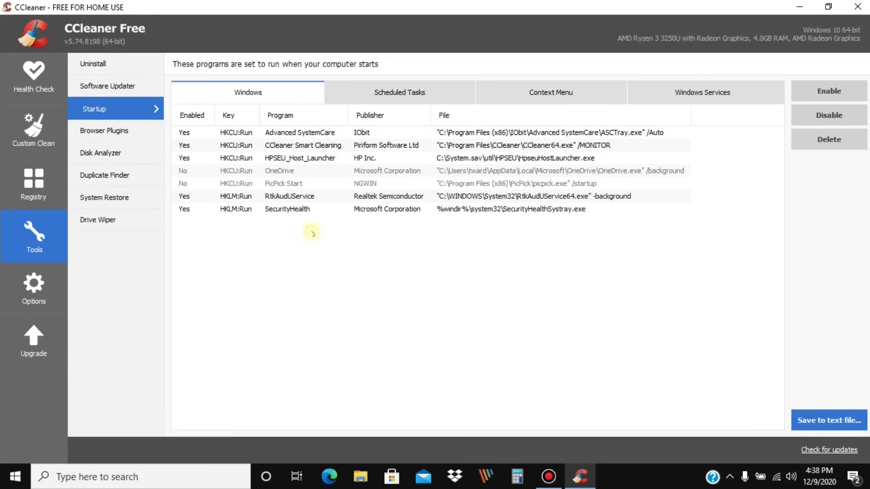
click(224, 134)
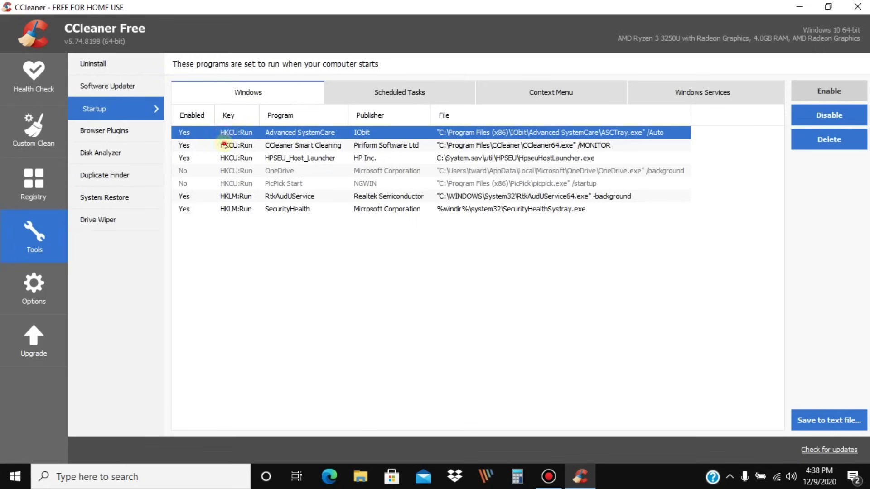
click(228, 145)
click(832, 116)
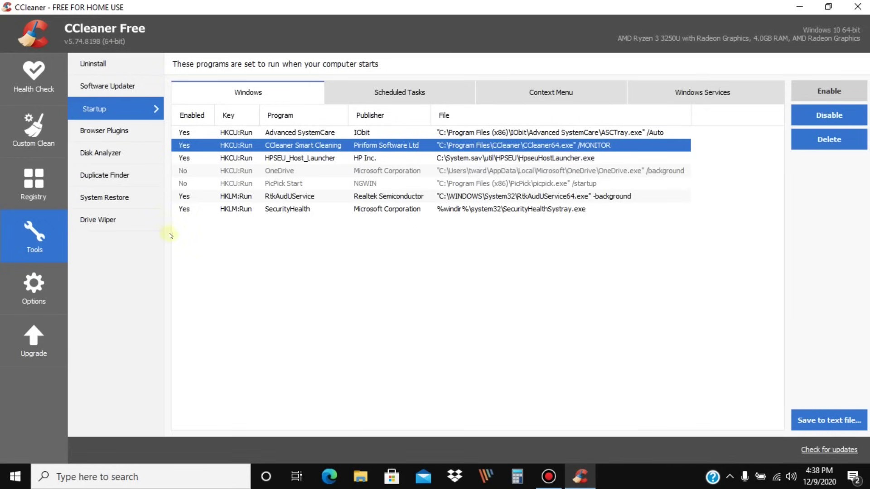
Review the startup entries for scheduled tasks, context menu and Windows services, and the Internet Explorer browser plugins
click(413, 88)
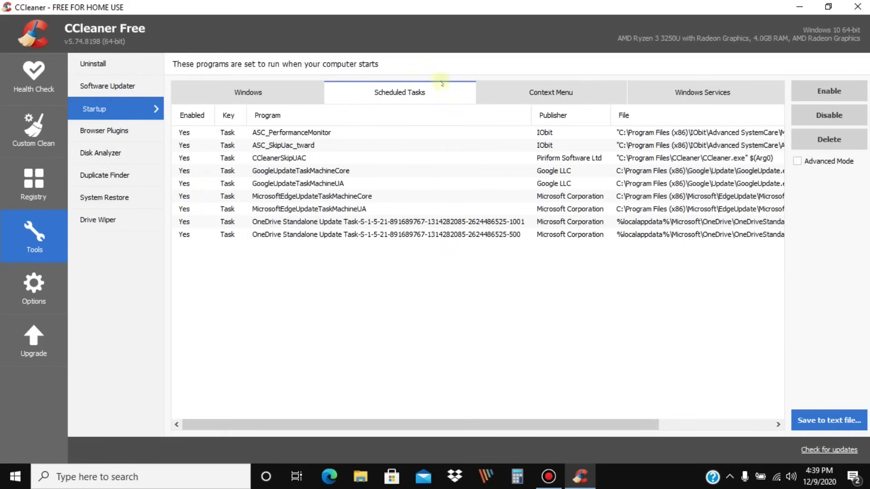
click(532, 95)
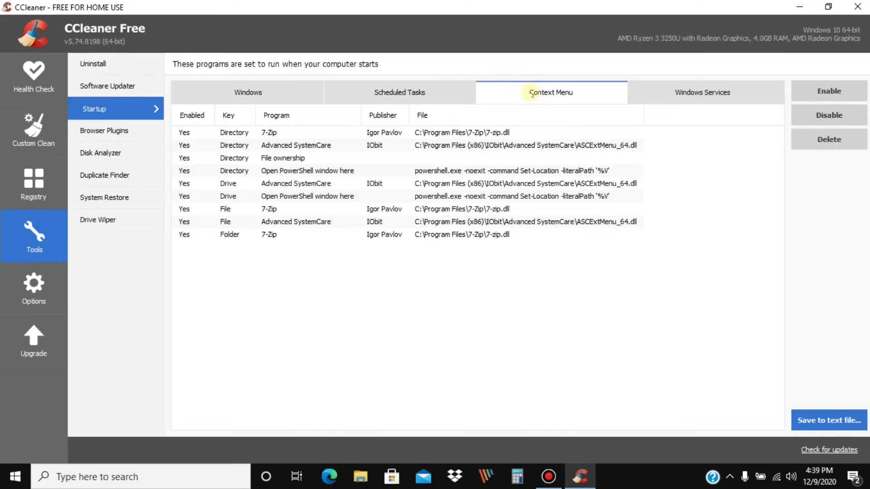
click(680, 93)
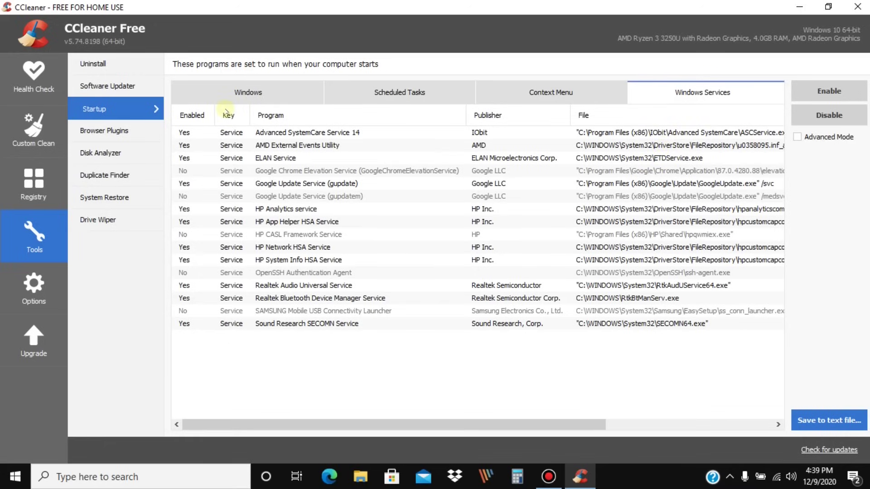
click(117, 137)
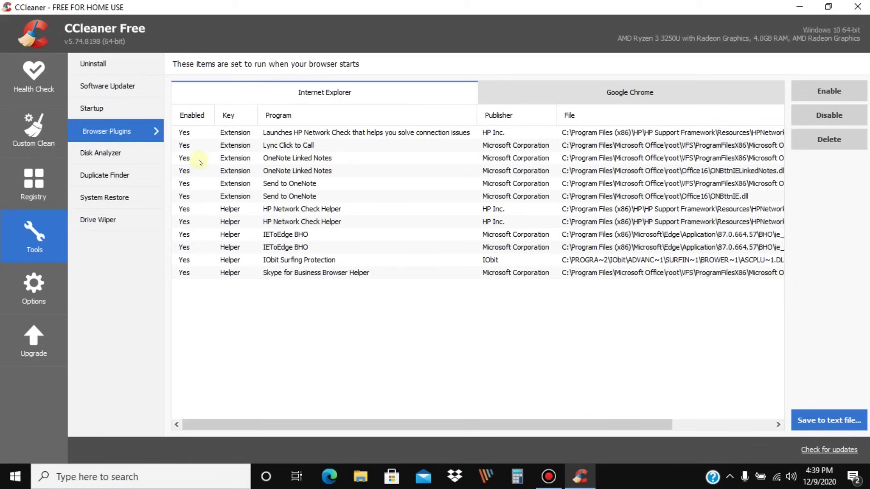
Analyze the Windows (C:) drive's disk usage for pictures, music, documents and video, and select the Other Files category
click(138, 154)
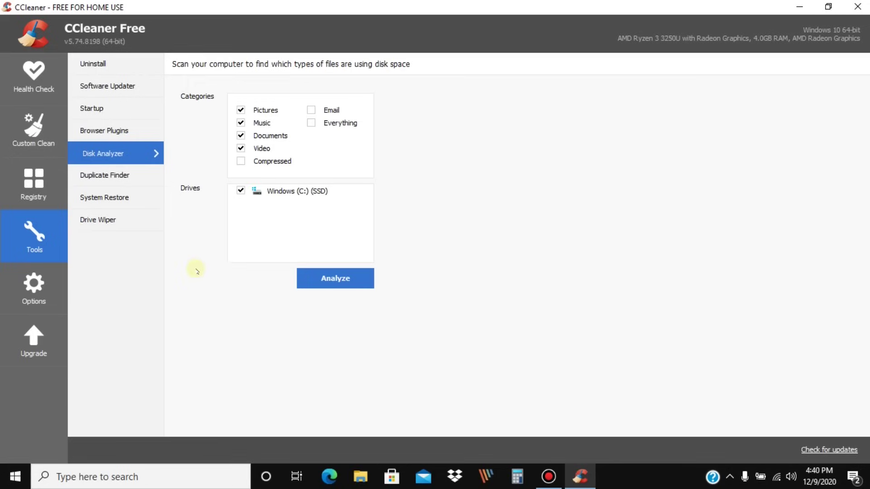
click(334, 282)
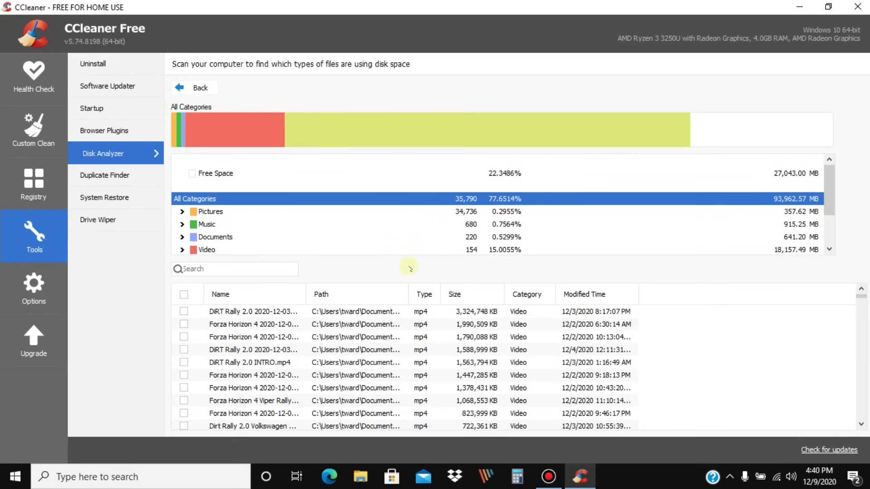
scroll(199, 247, down, 1)
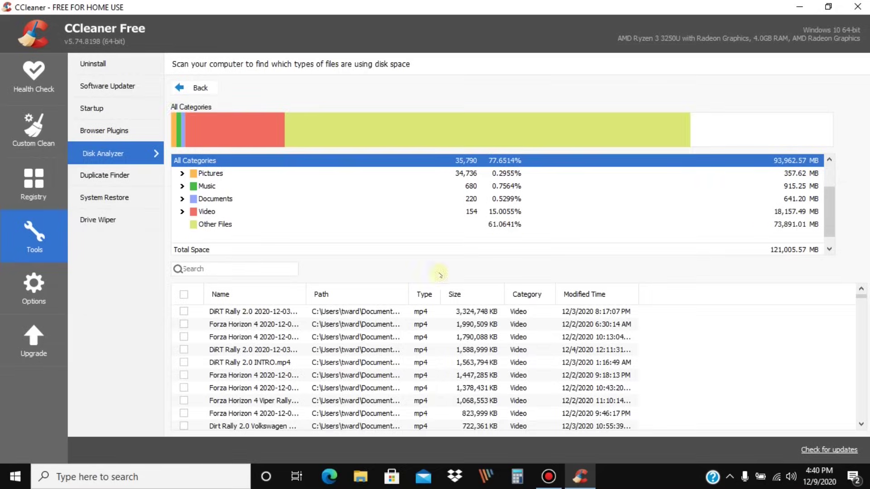
click(502, 227)
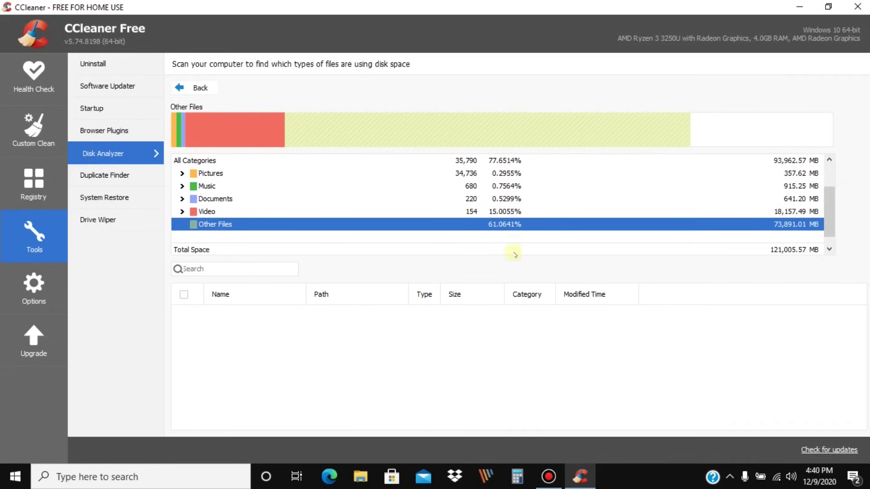
scroll(514, 250, down, 1)
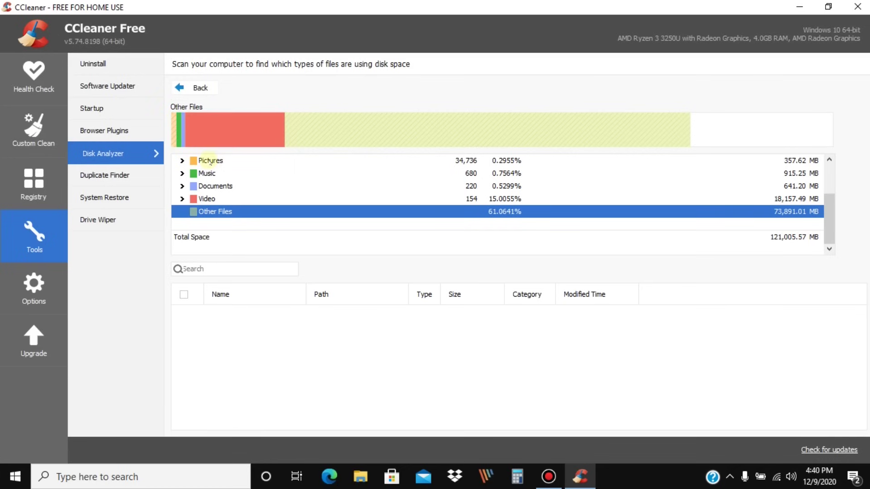
Inspect the files in the Pictures, Music and Documents categories of the disk analysis
click(211, 162)
click(208, 173)
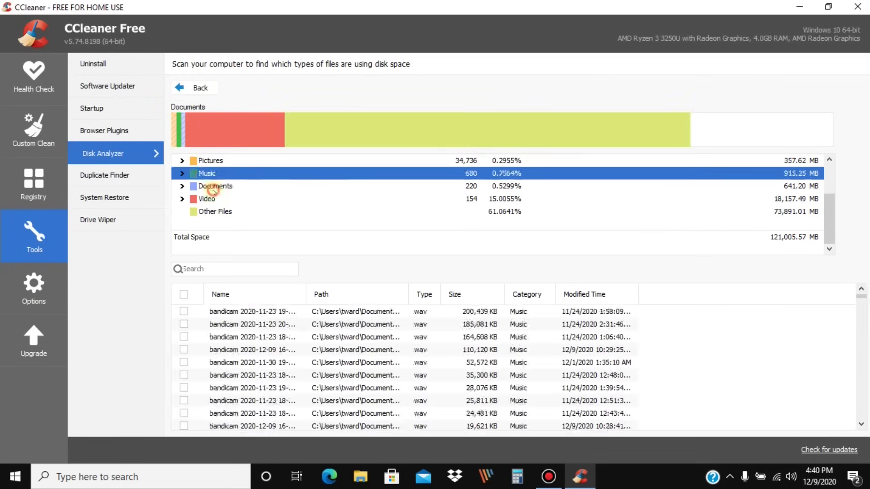
click(214, 188)
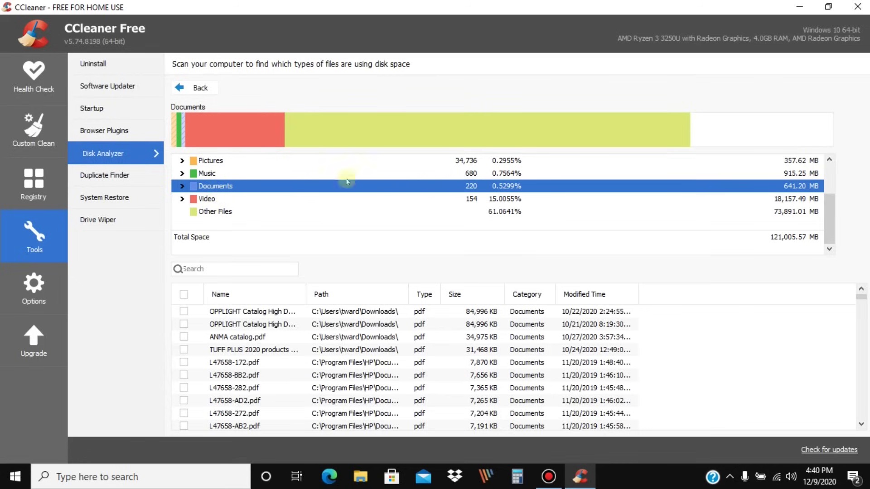
Review the Duplicate Finder settings, the System Restore points and the Drive Wiper's wipe choices, keeping Free Space Only
click(118, 179)
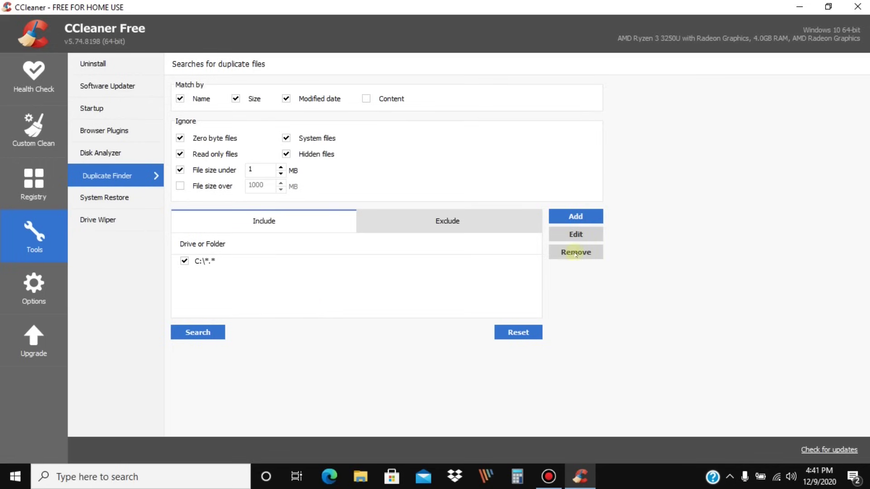
click(93, 200)
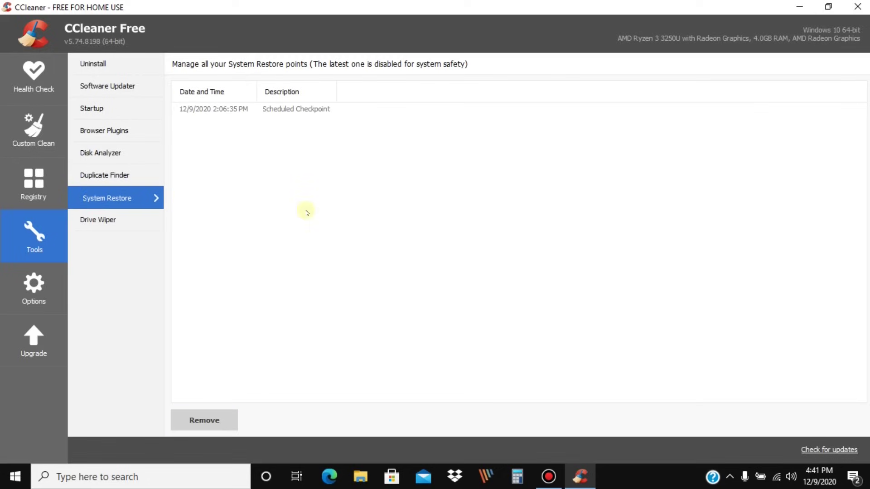
click(93, 217)
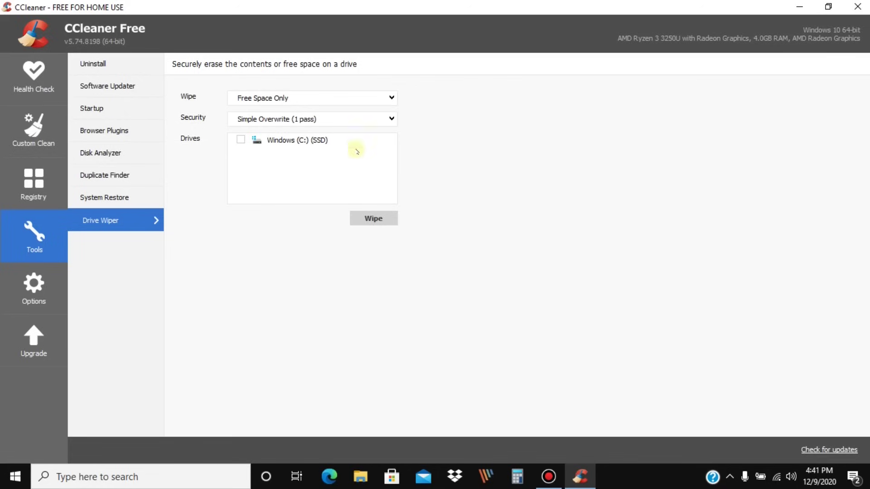
click(389, 98)
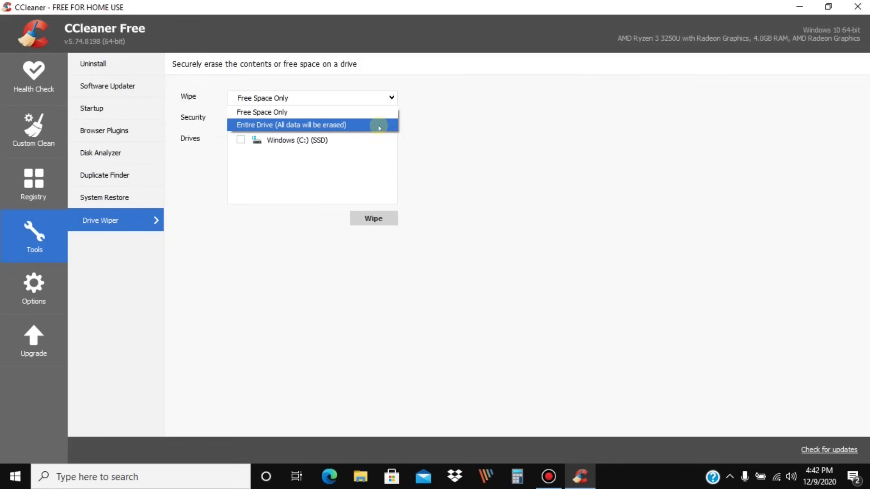
click(441, 259)
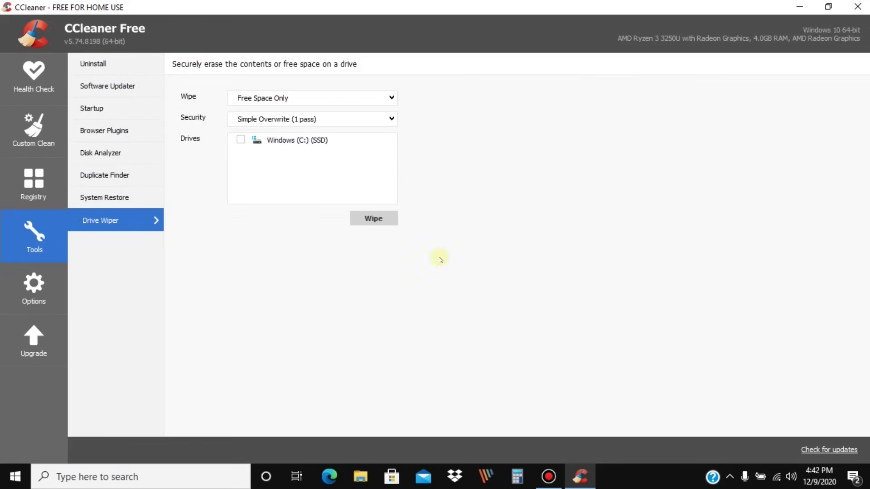
Review the About, Privacy, Advanced and Updates options, and the comparison of the Free and Professional versions
click(32, 284)
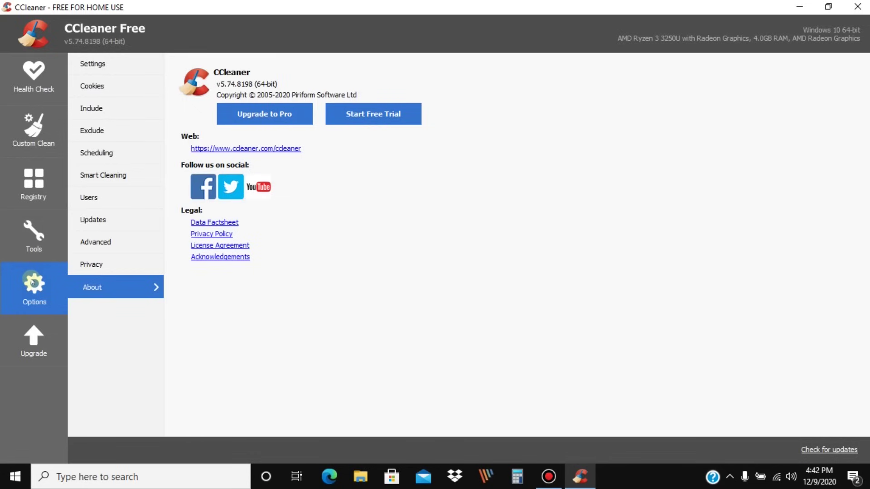
click(100, 287)
click(102, 266)
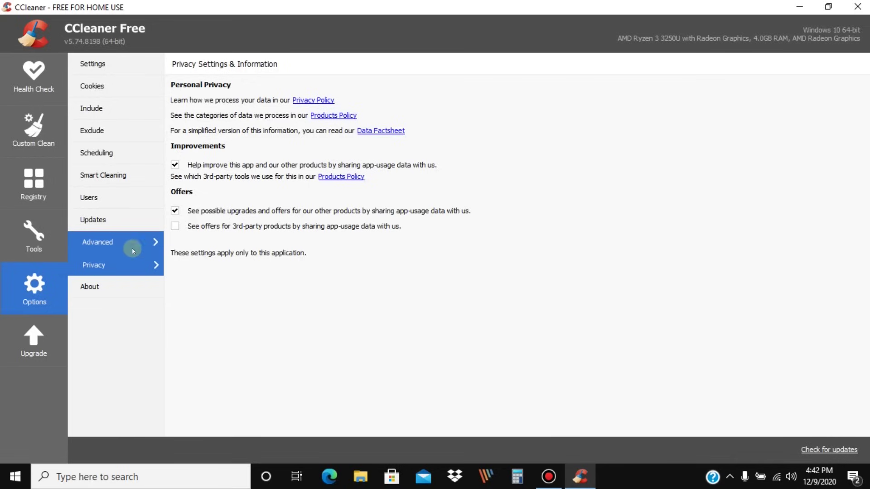
click(103, 242)
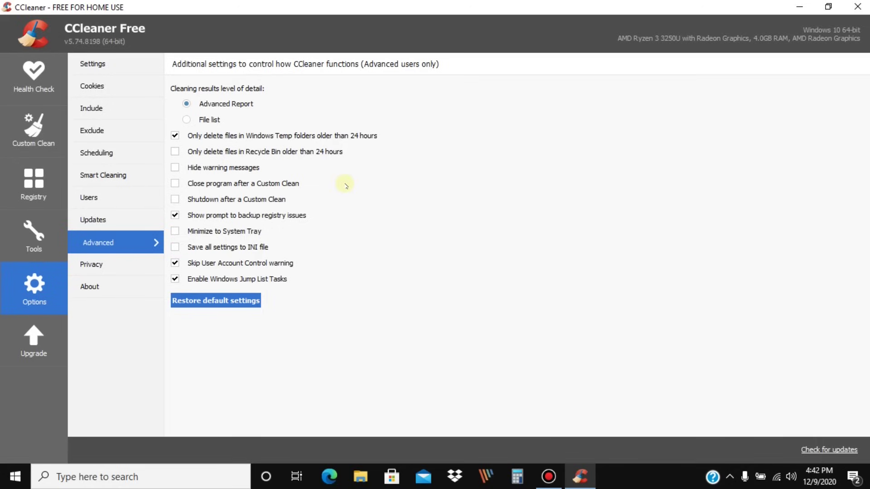
click(106, 218)
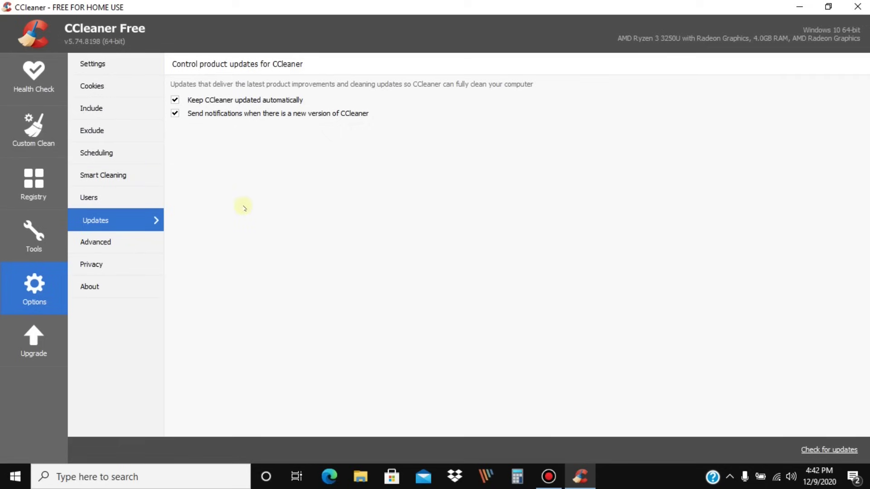
click(29, 340)
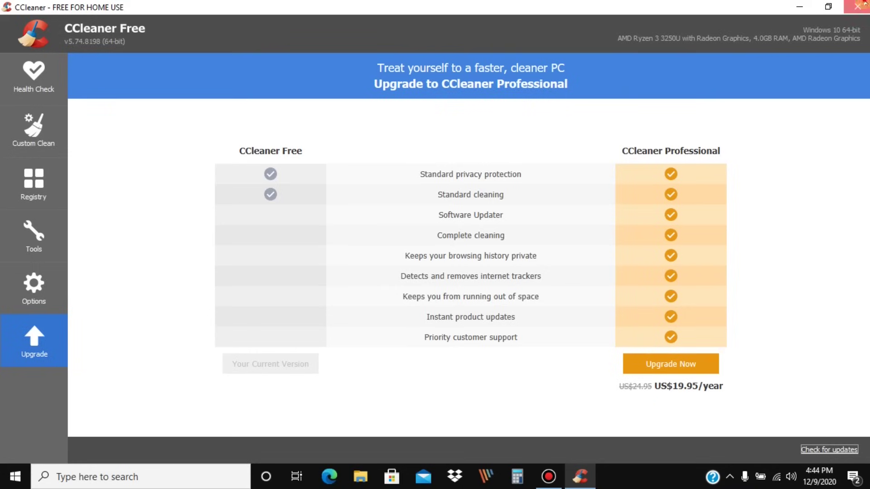
Close CCleaner, open Advanced SystemCare and run a scan in AI Mode
click(864, 4)
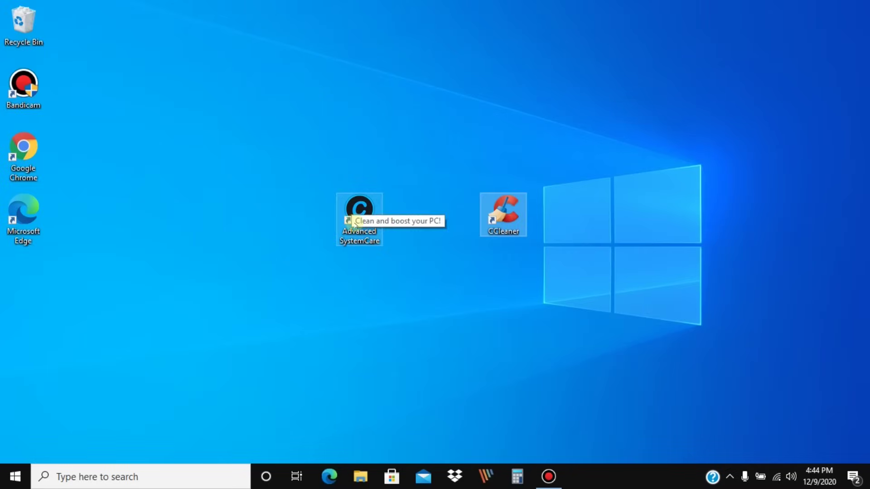
click(364, 218)
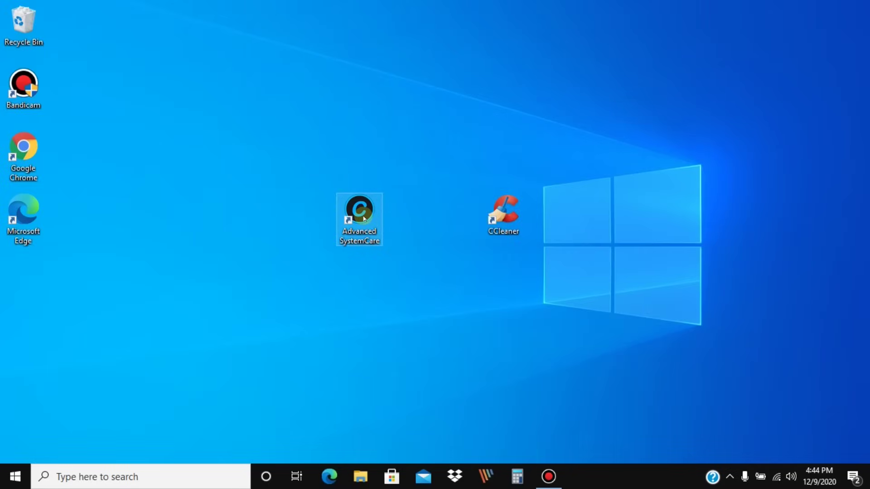
double_click(364, 218)
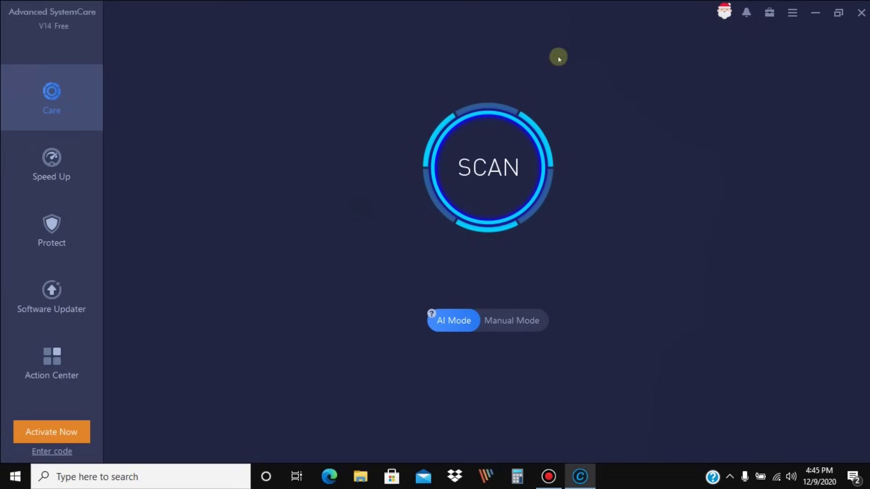
click(479, 172)
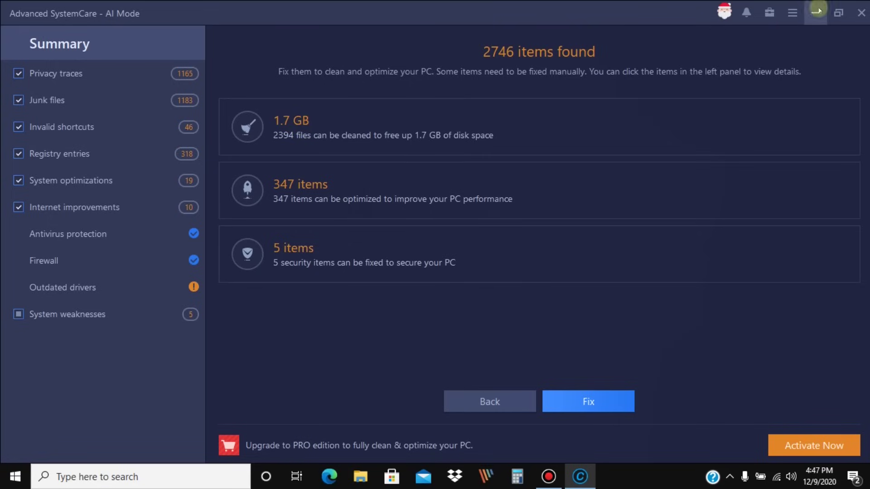
Switch to CCleaner to view its Health Check results, and return to the Advanced SystemCare scan summary
click(816, 13)
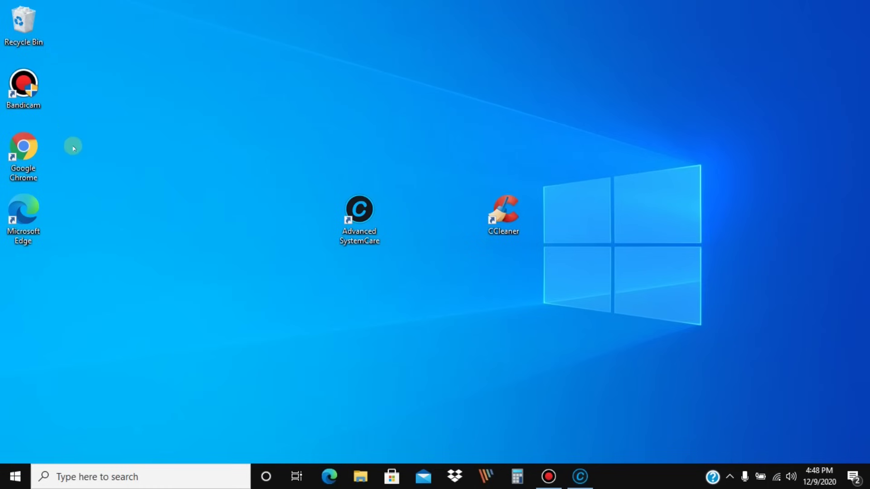
double_click(517, 218)
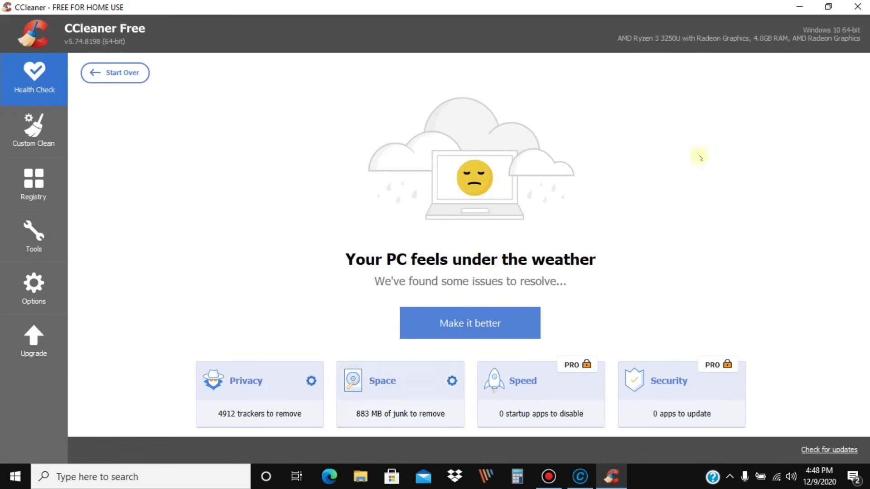
click(799, 6)
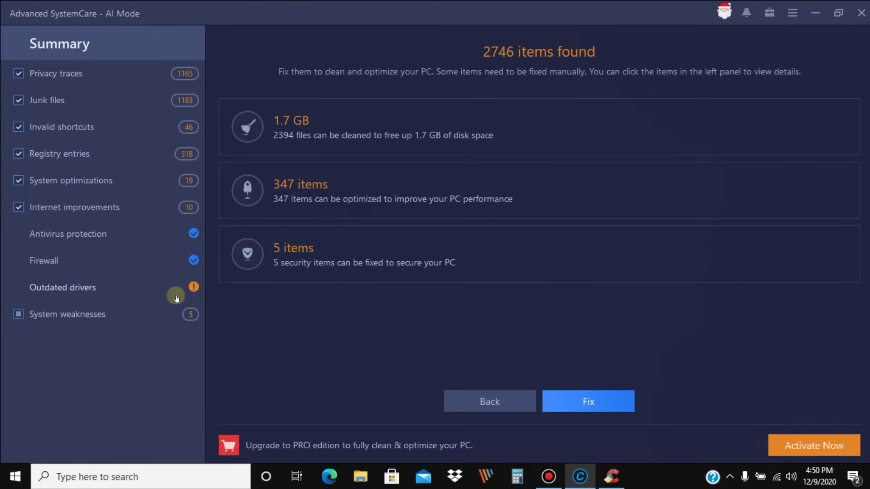
Examine the scan details for privacy traces, junk files, invalid shortcuts, registry entries and system optimizations
mouse_move(194, 290)
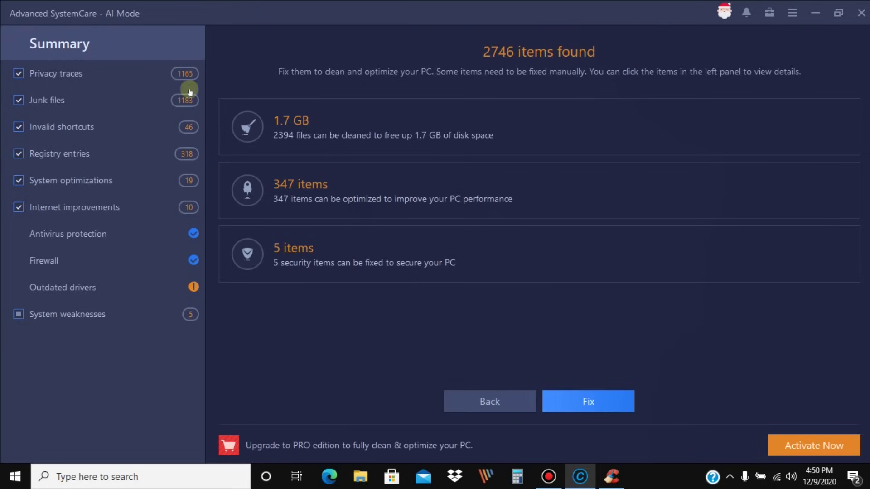
click(69, 74)
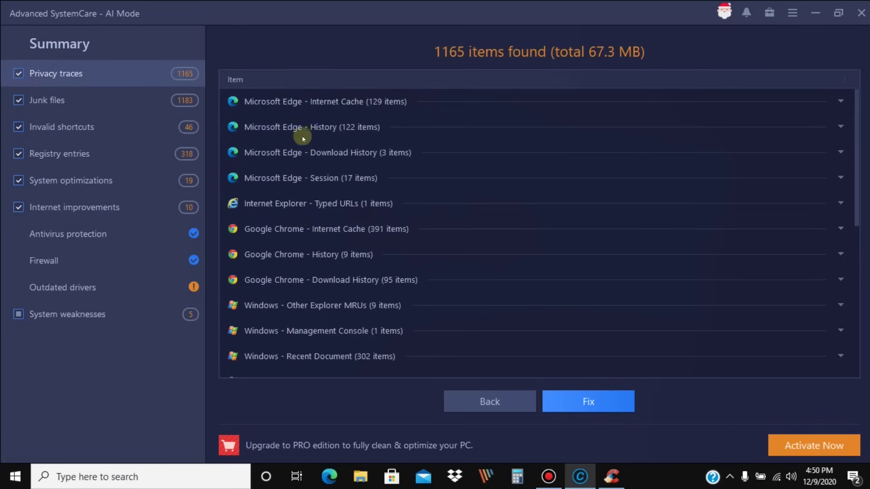
click(52, 101)
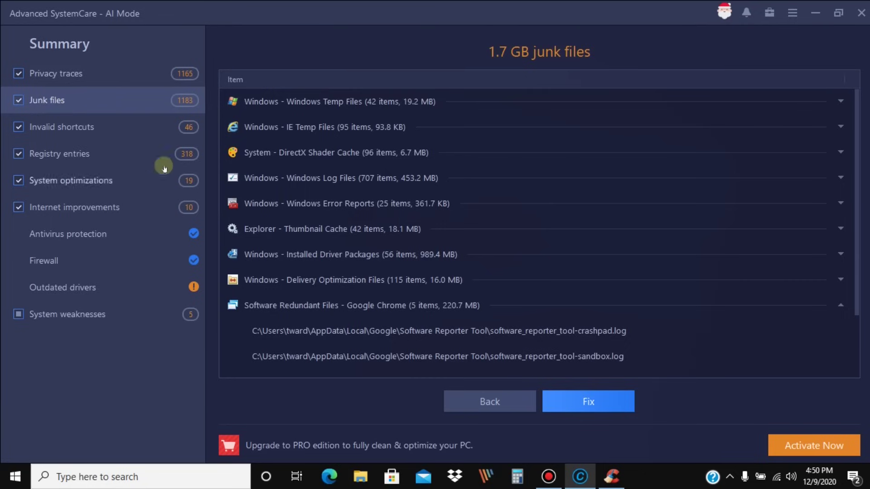
click(56, 129)
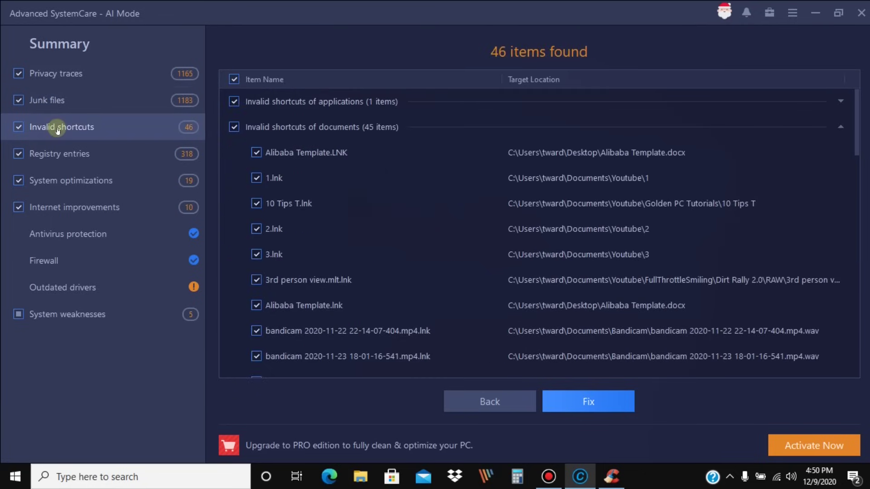
click(65, 154)
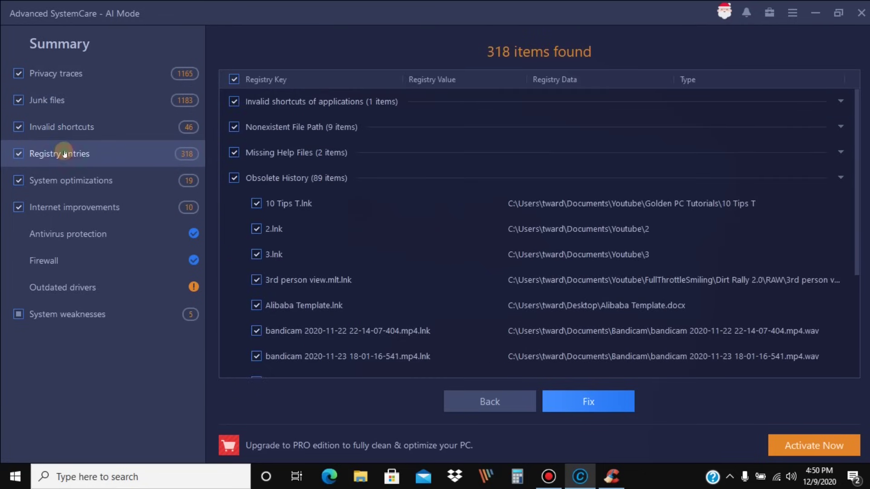
click(70, 183)
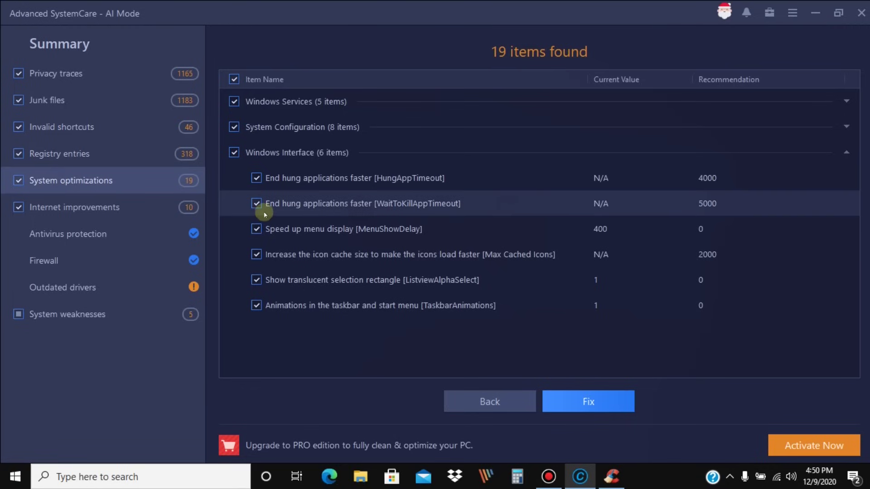
Exclude and re-include the HungAppTimeout and MenuShowDelay items in the Windows Interface optimizations
click(257, 179)
click(257, 178)
click(256, 228)
click(256, 228)
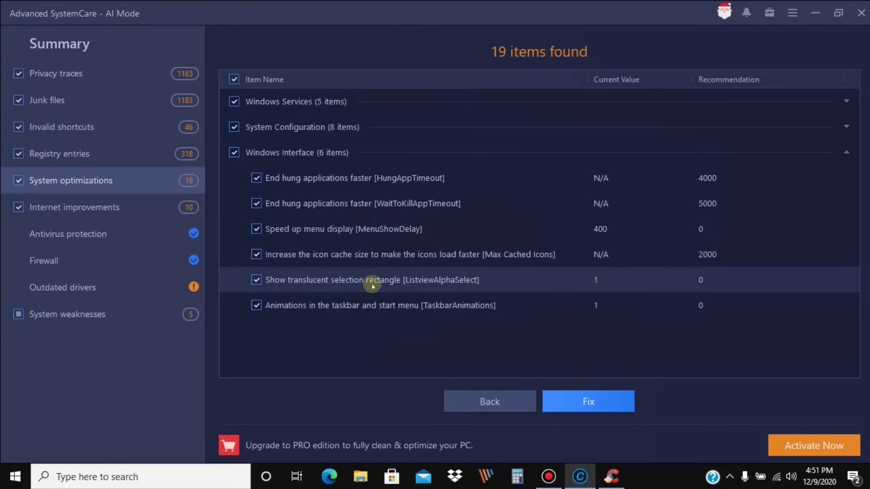
Exclude and re-include the ListviewAlphaSelect item in the Windows Interface optimizations
click(256, 281)
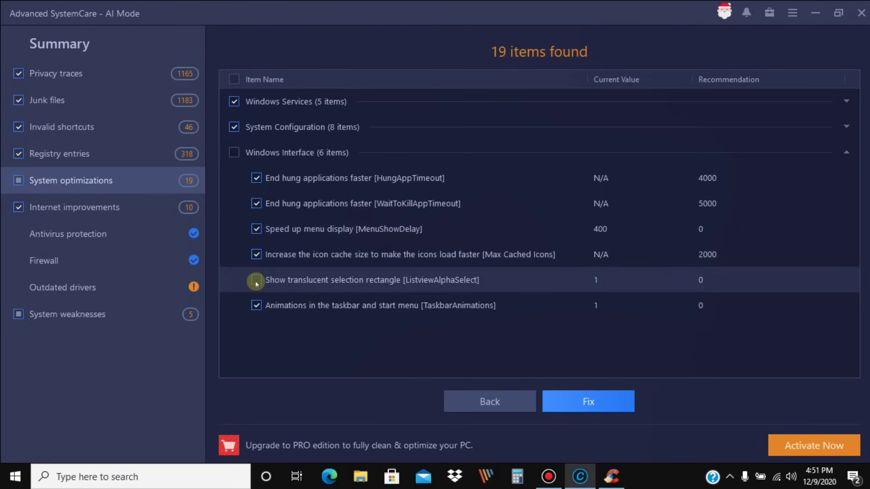
click(257, 282)
Examine the scan details for internet improvements, antivirus protection, firewall, outdated drivers and system weaknesses
click(99, 212)
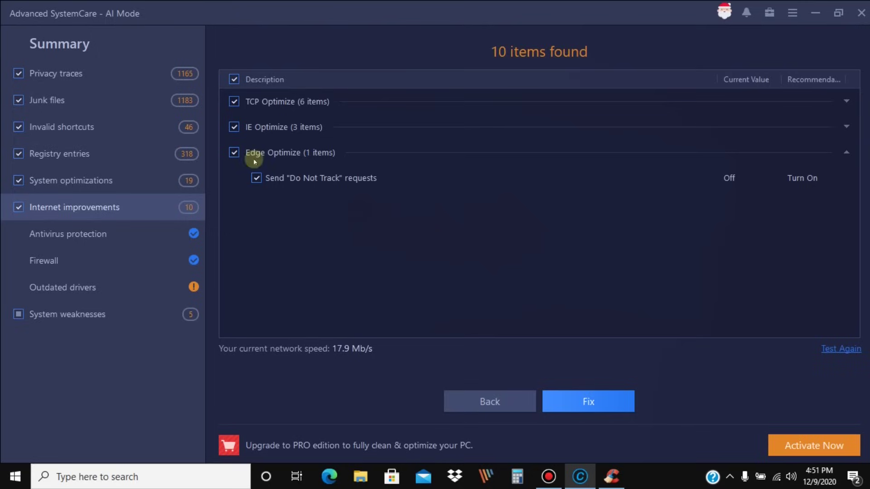
click(75, 231)
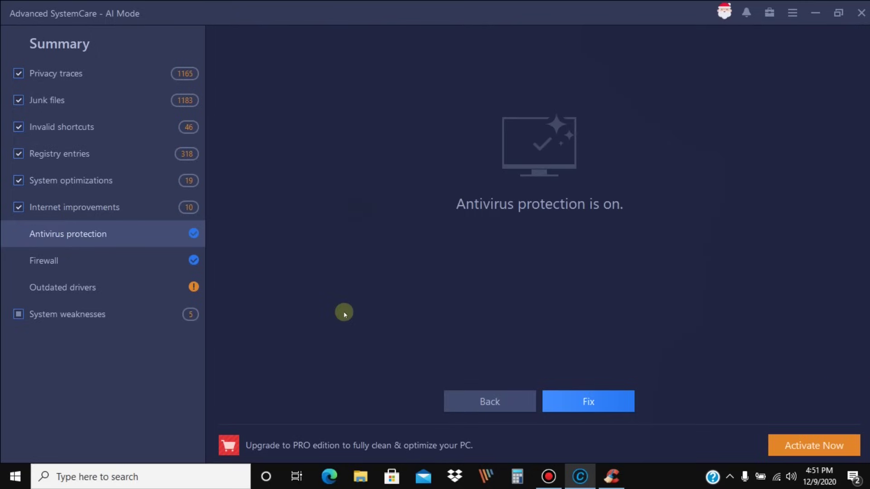
click(64, 262)
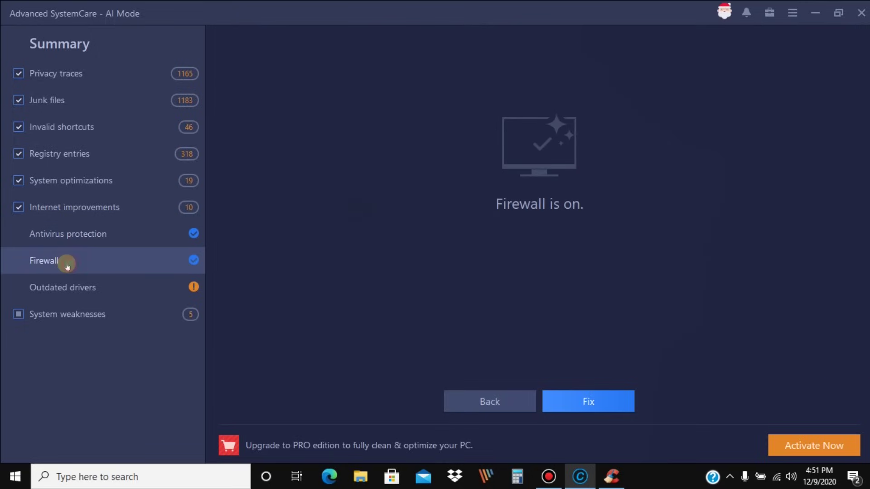
click(80, 292)
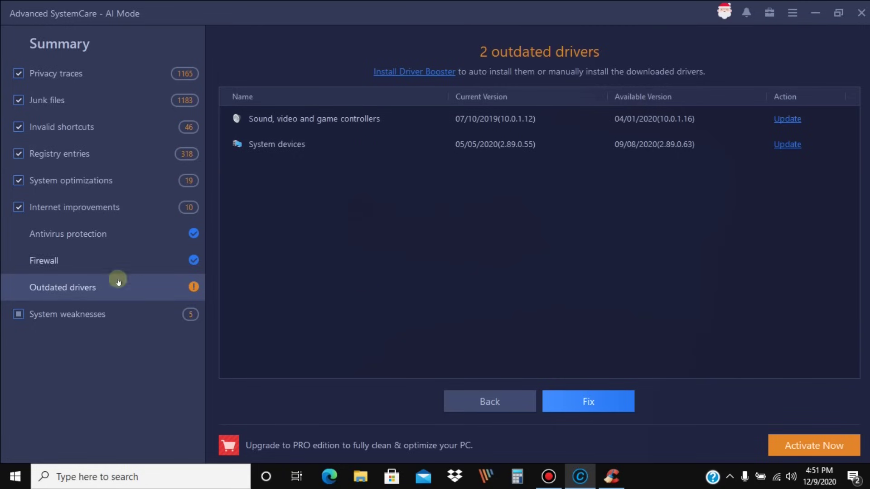
click(93, 316)
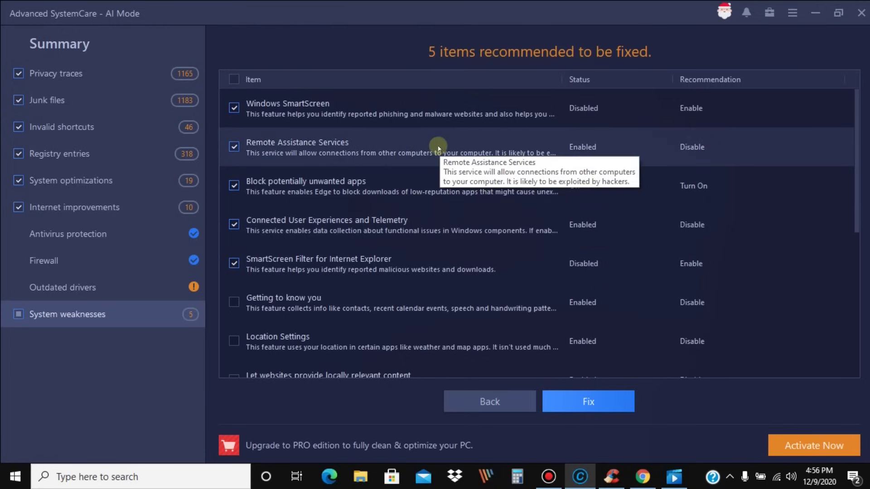
scroll(240, 299, down, 3)
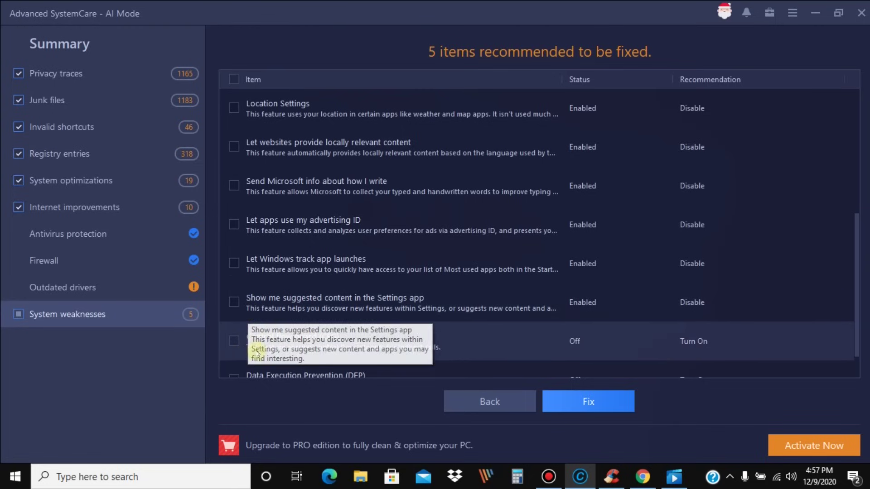
Leave the scan results without fixing the items and view the Speed Up tools, including the Turbo Boost options
click(498, 402)
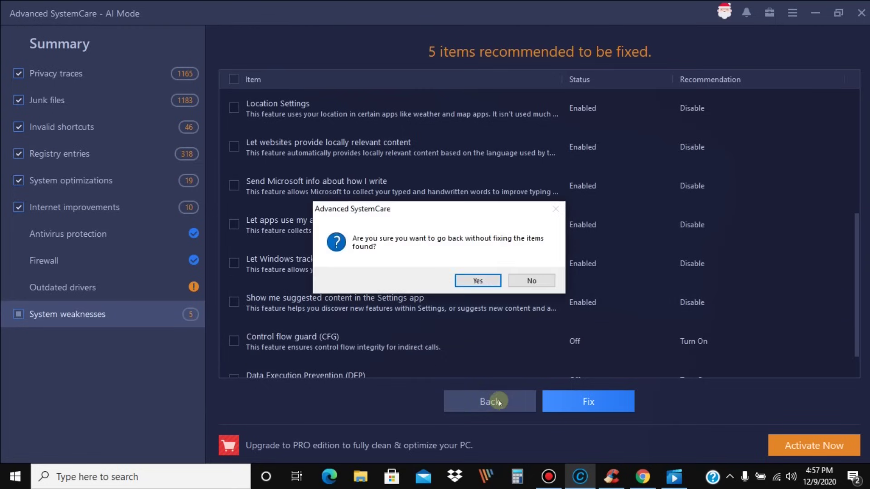
click(478, 280)
click(70, 158)
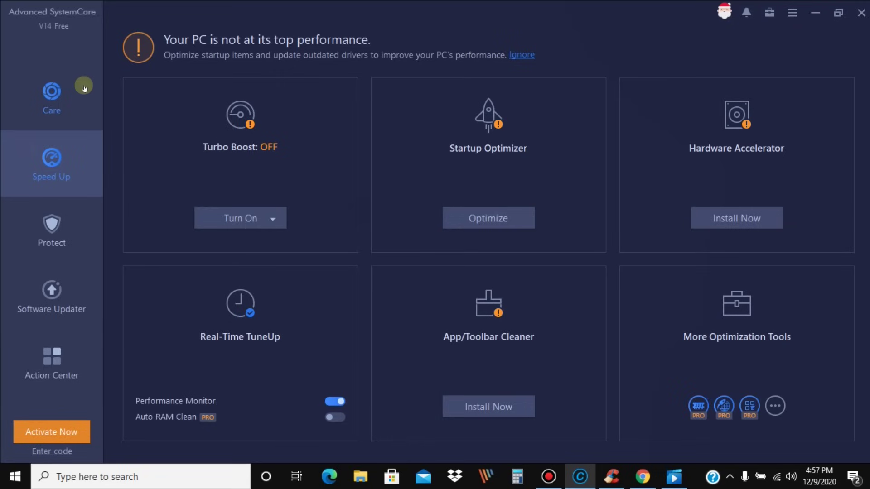
click(271, 220)
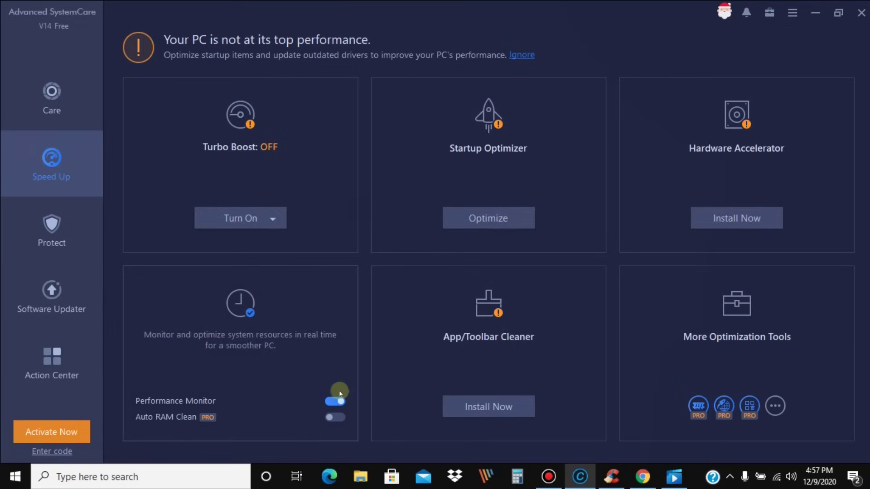
Switch Performance Monitor off and back on, and move its window to the middle of the screen
click(331, 401)
click(339, 403)
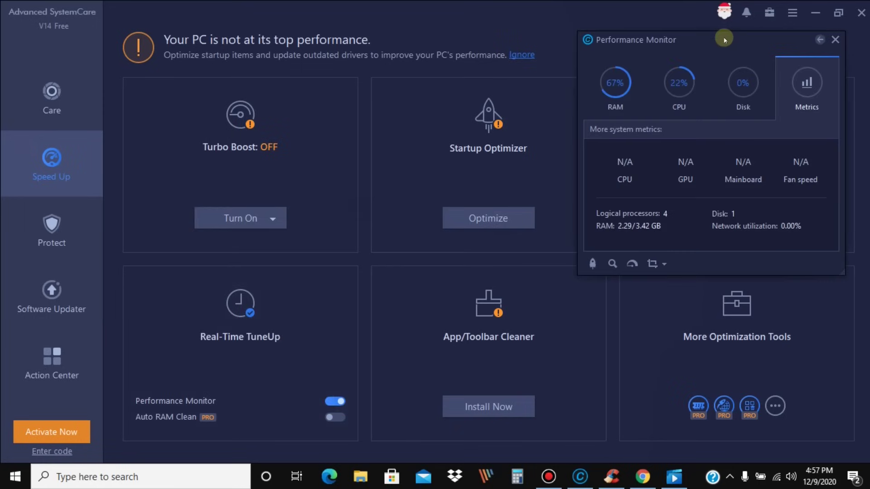
drag(724, 40, 469, 81)
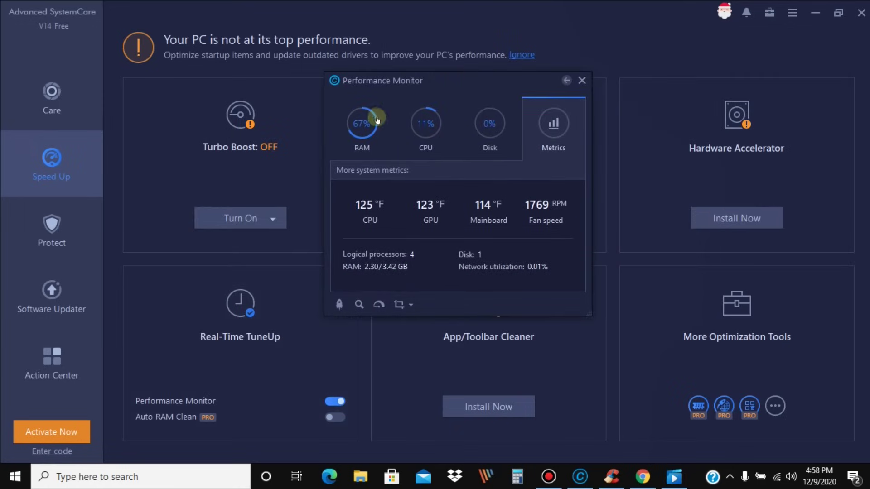
Examine the RAM, CPU, disk and system metrics in Performance Monitor, and collapse its window
click(362, 130)
click(420, 127)
click(499, 128)
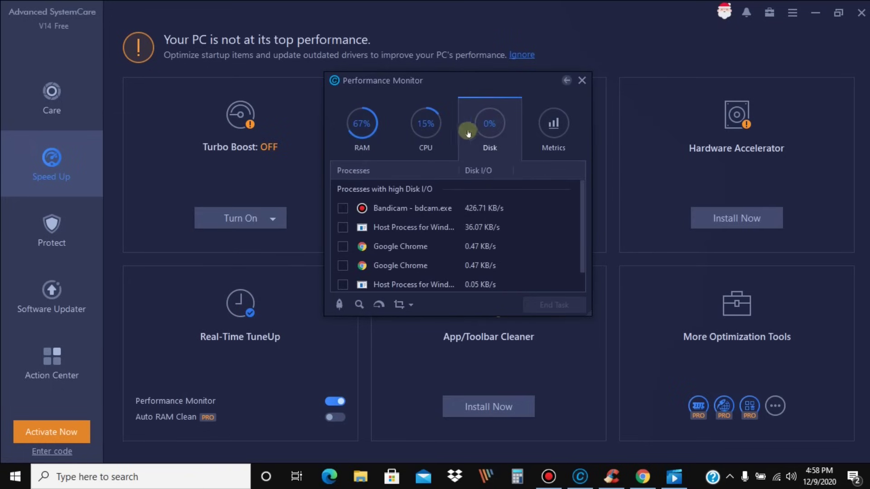
click(357, 130)
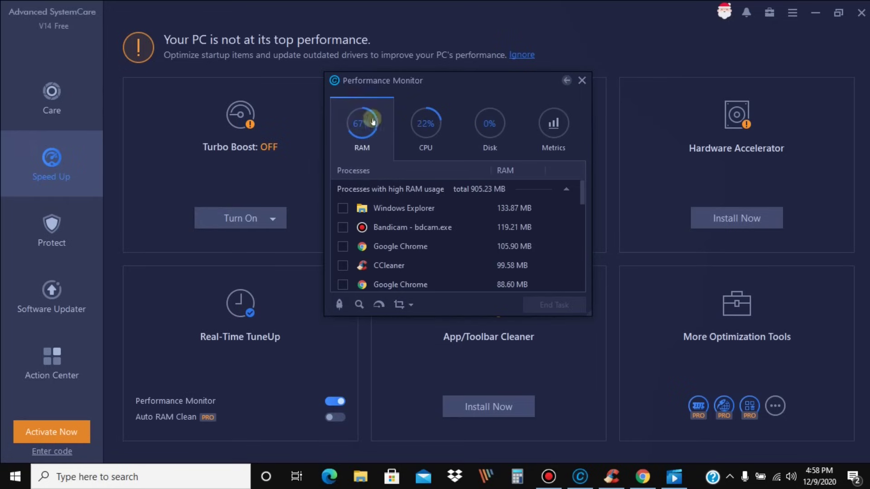
click(559, 125)
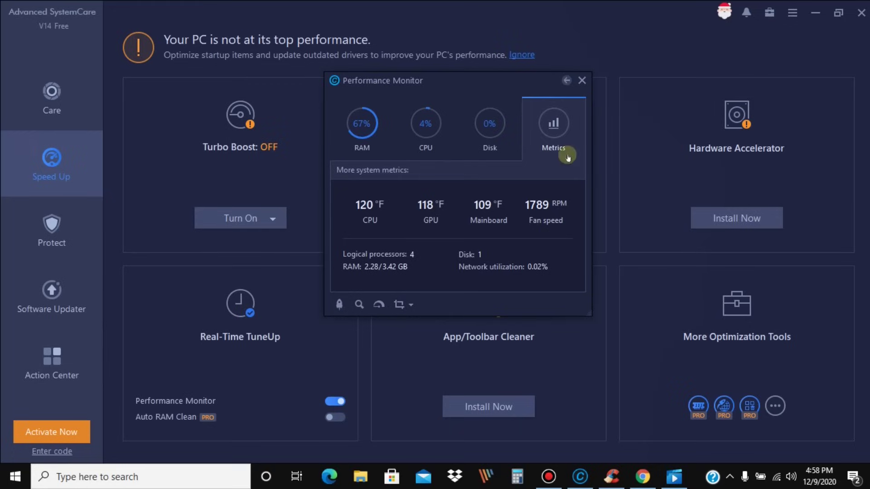
click(566, 82)
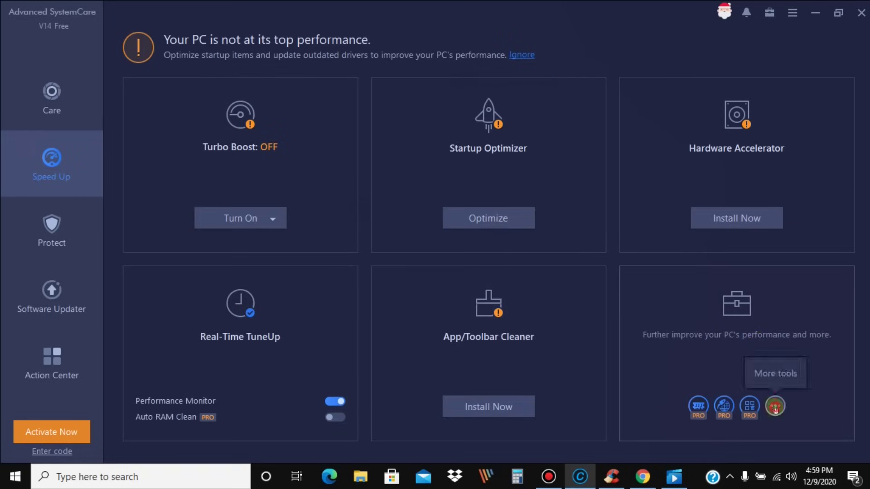
Browse the additional optimization tools, try to open Registry Defrag without downloading it, and return to Speed Up
click(776, 406)
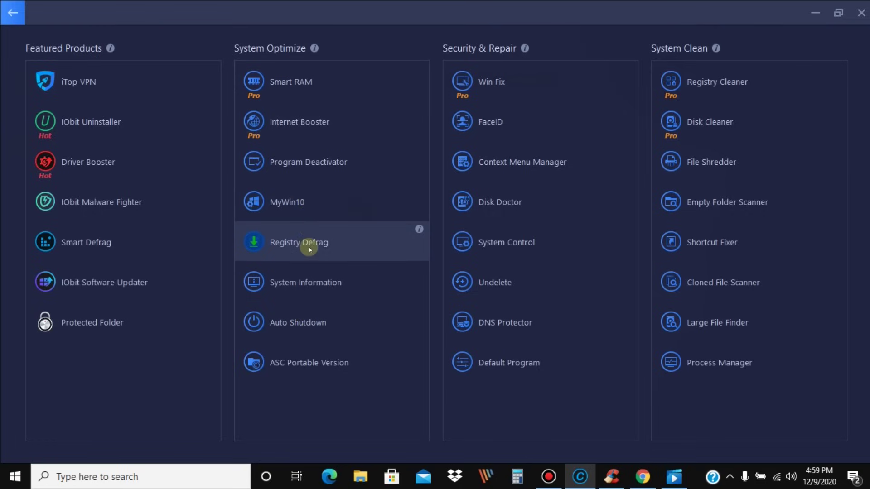
click(289, 243)
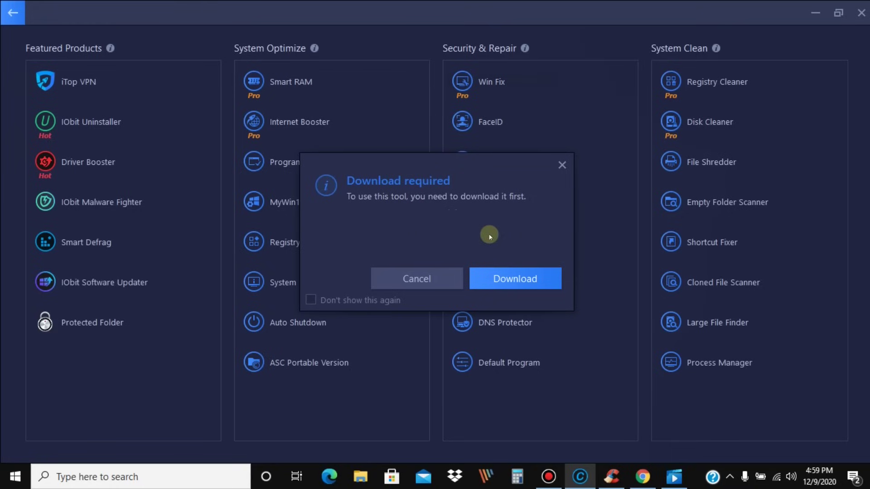
click(562, 165)
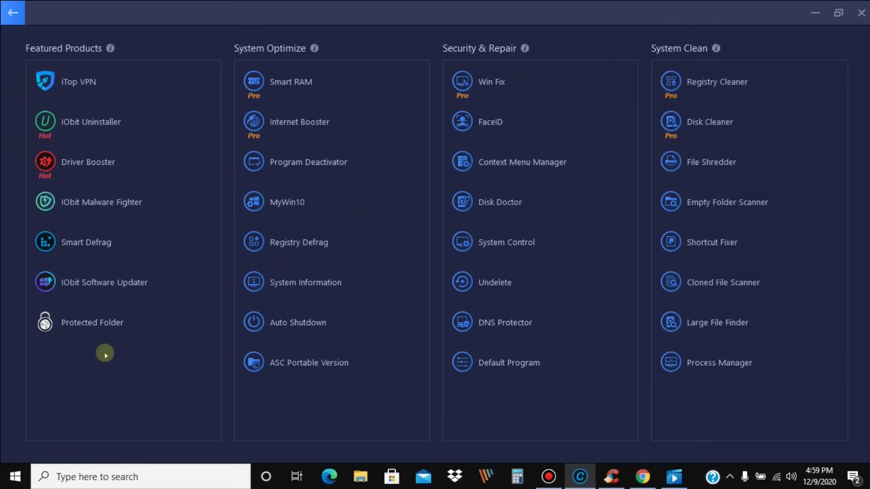
click(12, 9)
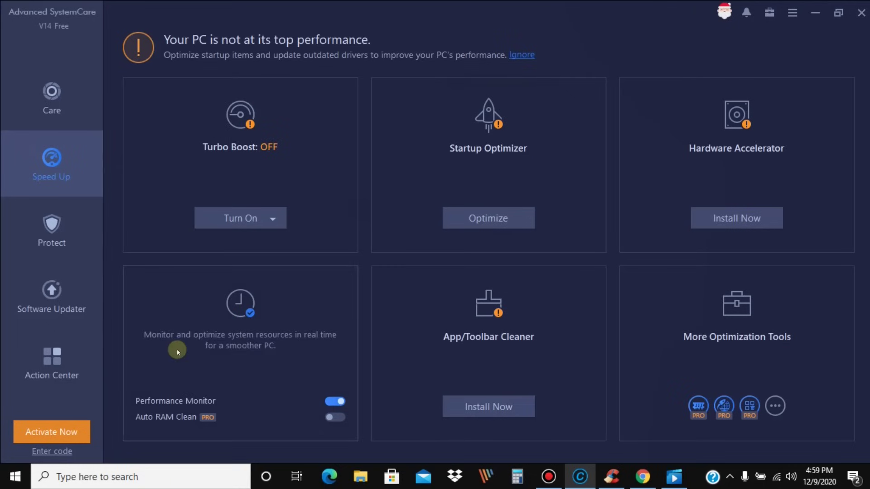
Try to turn on Surfing Protection among the Protect features, declining the Chrome extension
click(46, 231)
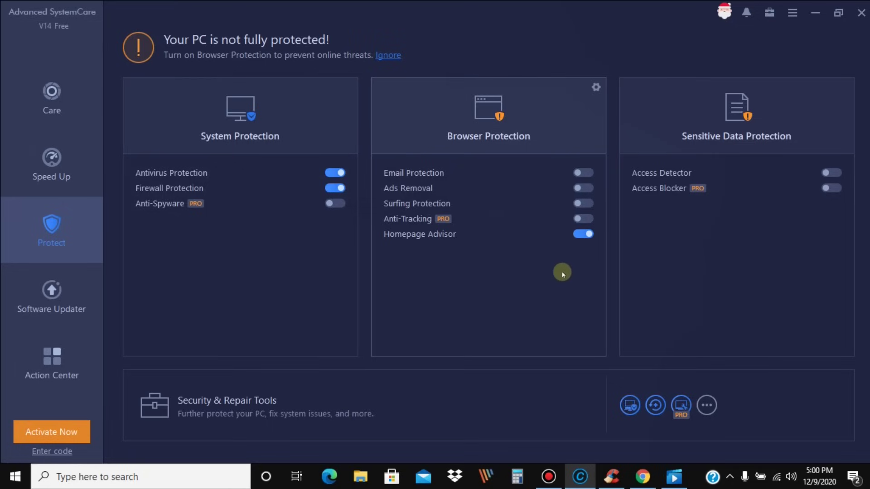
click(581, 204)
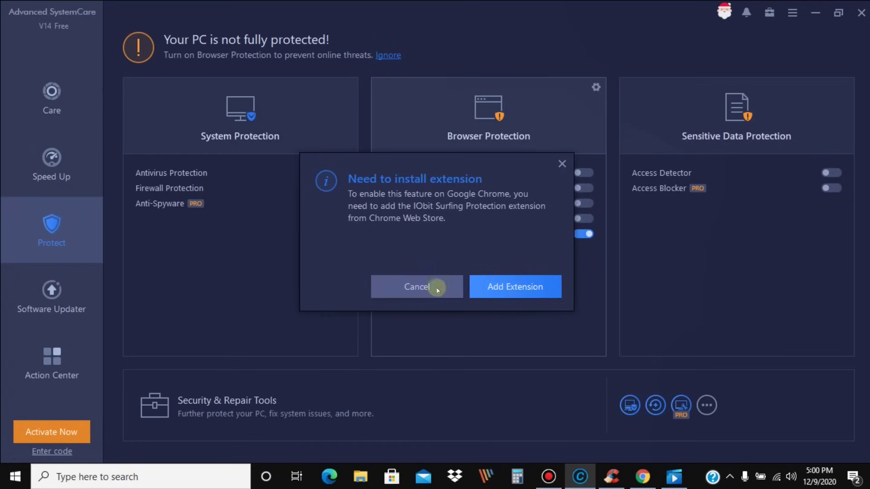
click(423, 287)
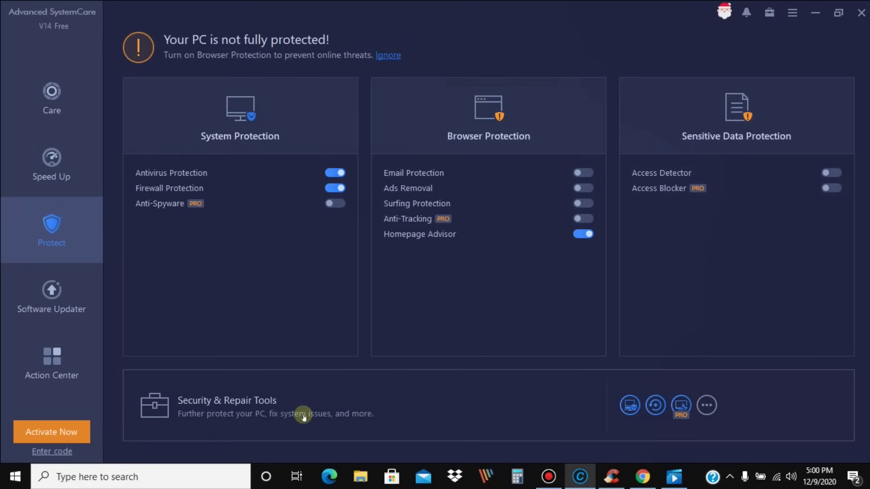
View the full list of Security & Repair tools and return to the Protect features
click(415, 416)
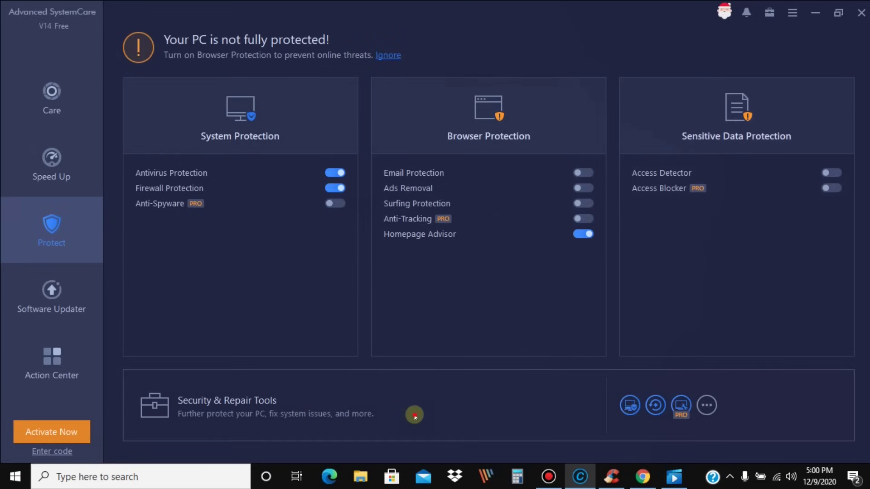
click(707, 405)
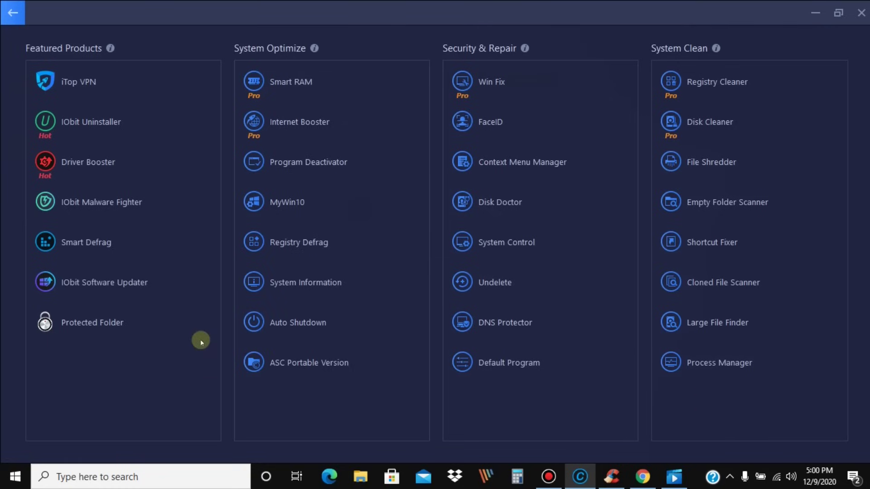
click(10, 13)
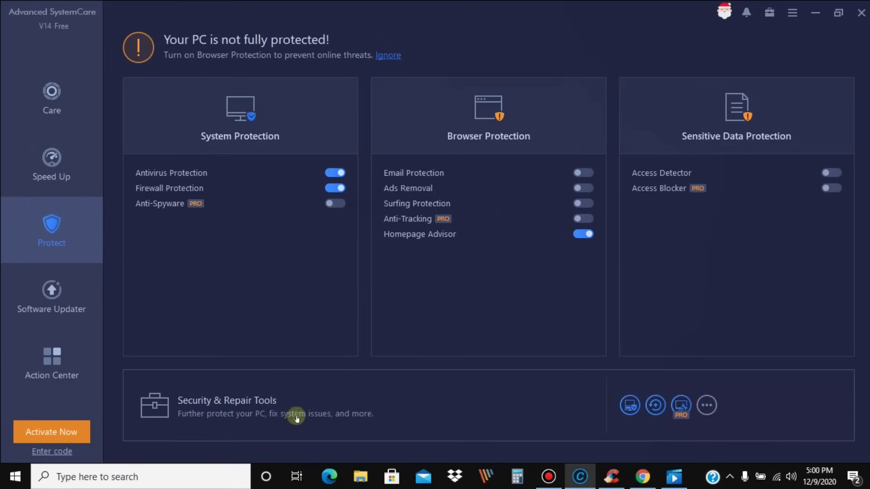
Review the installed programs in Software Updater and the recommended software in Action Center
click(40, 300)
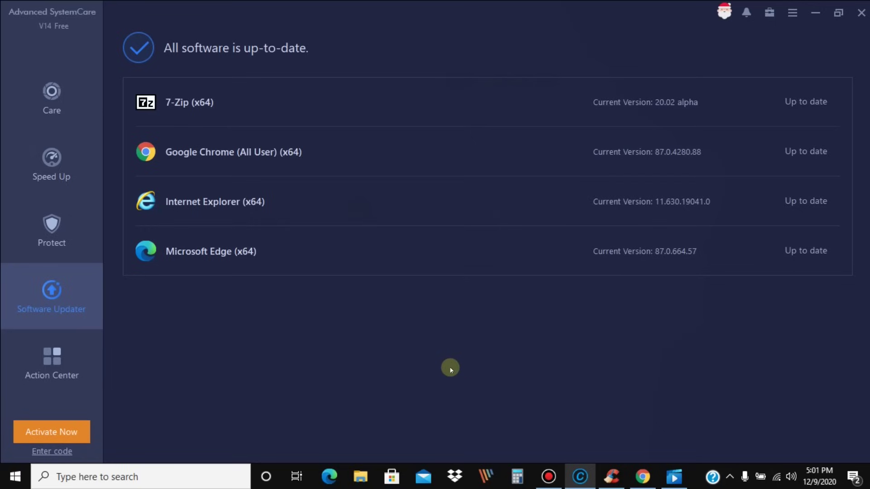
click(42, 366)
scroll(382, 346, up, 2)
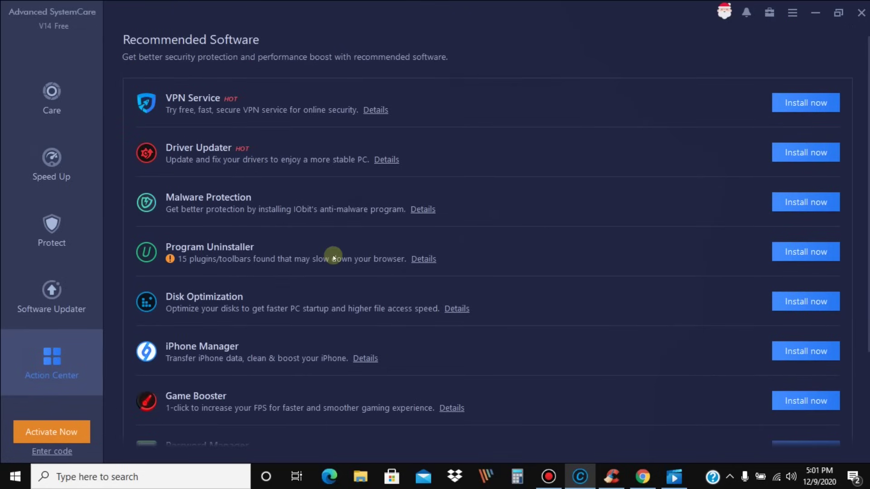
scroll(351, 374, down, 4)
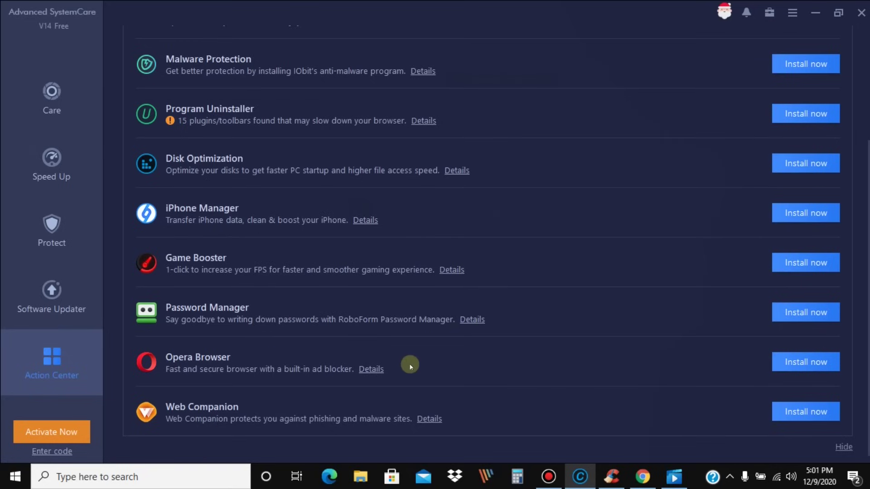
scroll(398, 371, up, 3)
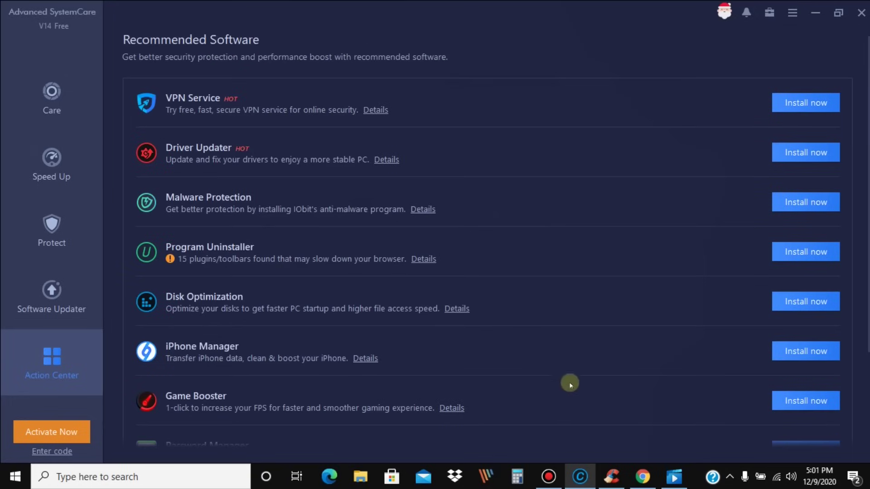
scroll(66, 366, down, 3)
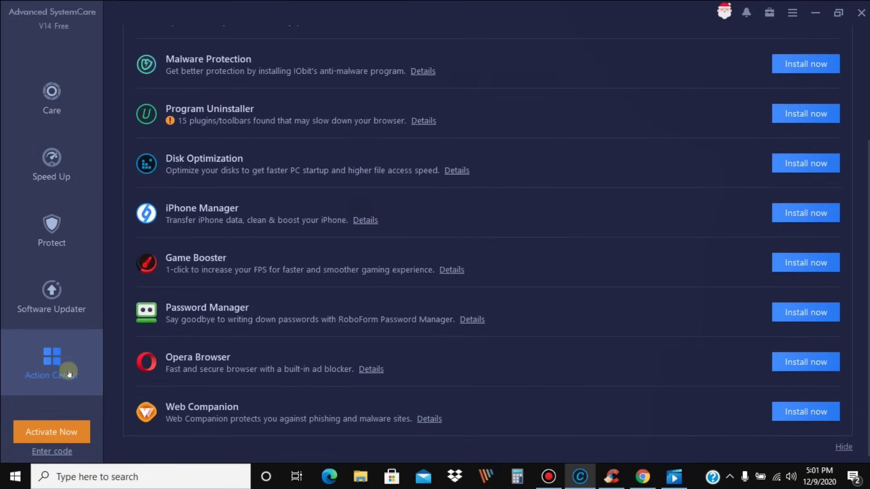
View the Pro-only features and examine the Advanced SystemCare Pro offers on the IObit purchase page
mouse_move(58, 446)
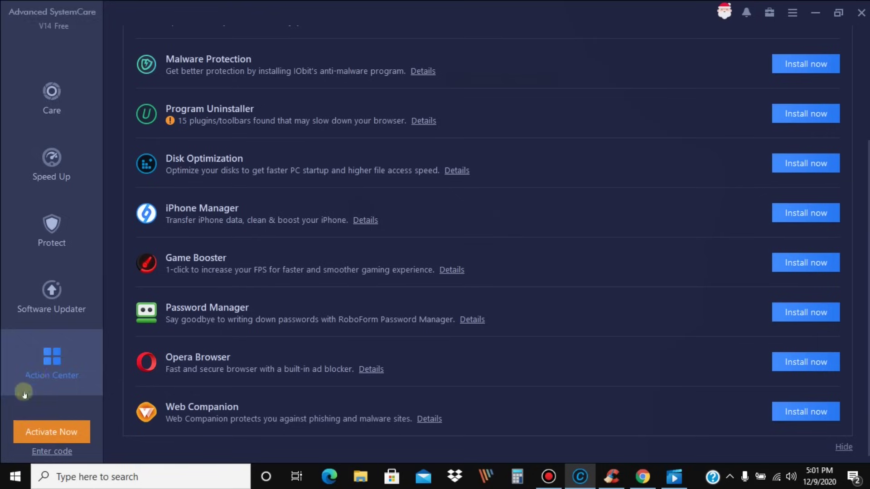
mouse_move(30, 440)
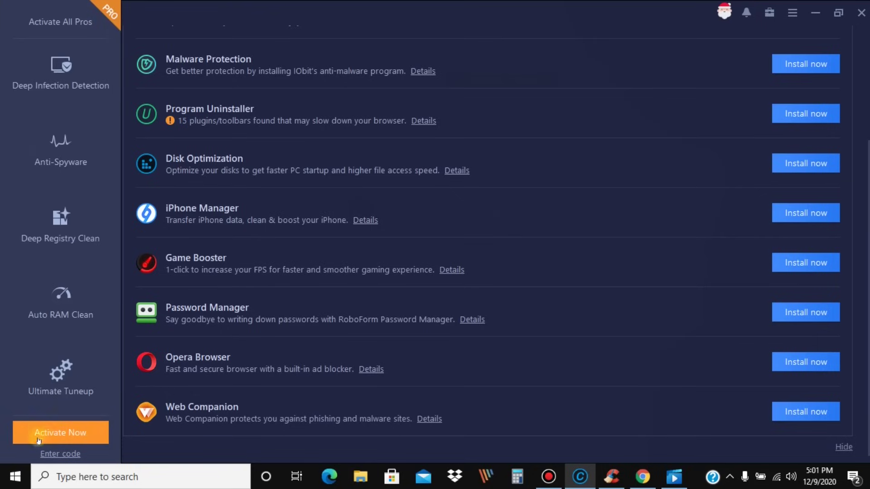
click(42, 376)
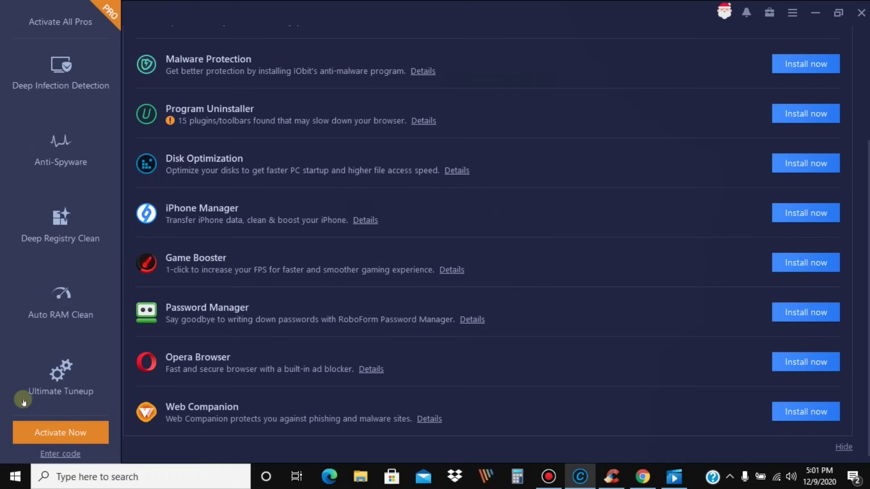
click(59, 434)
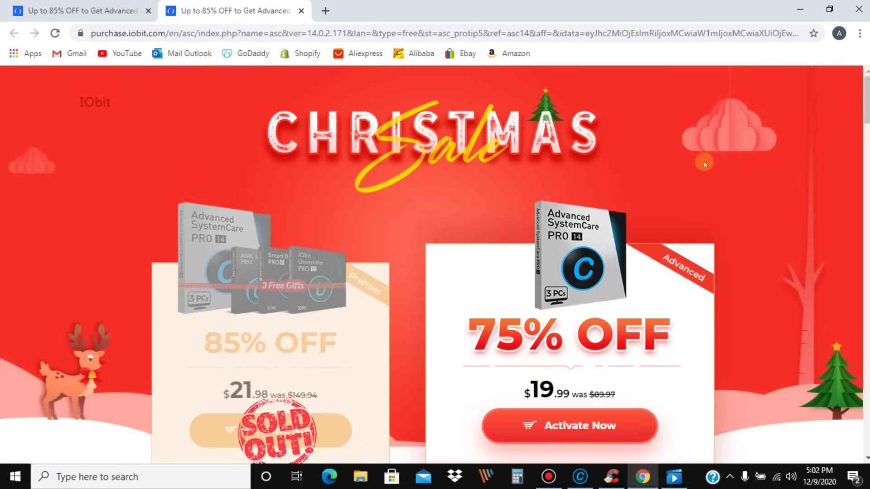
scroll(700, 163, down, 4)
scroll(739, 198, up, 1)
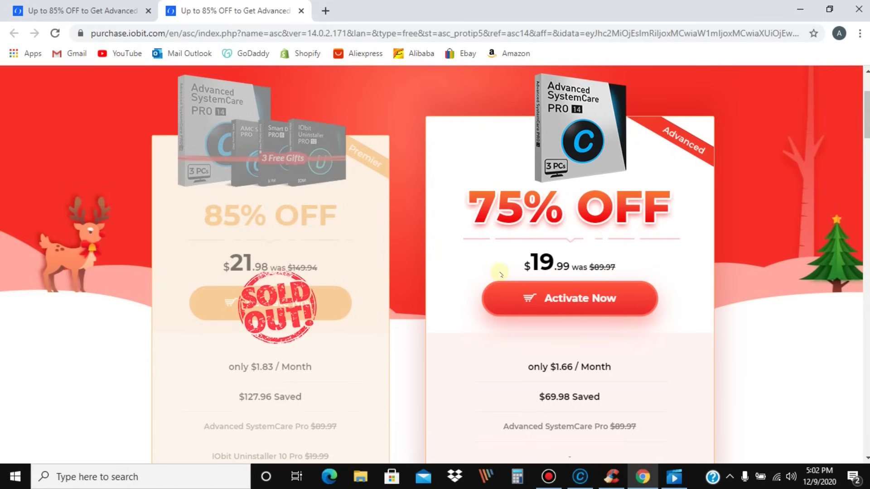
Minimize the browser and Advanced SystemCare, and move the RAM and CPU widget to the desktop's upper-right corner
click(800, 9)
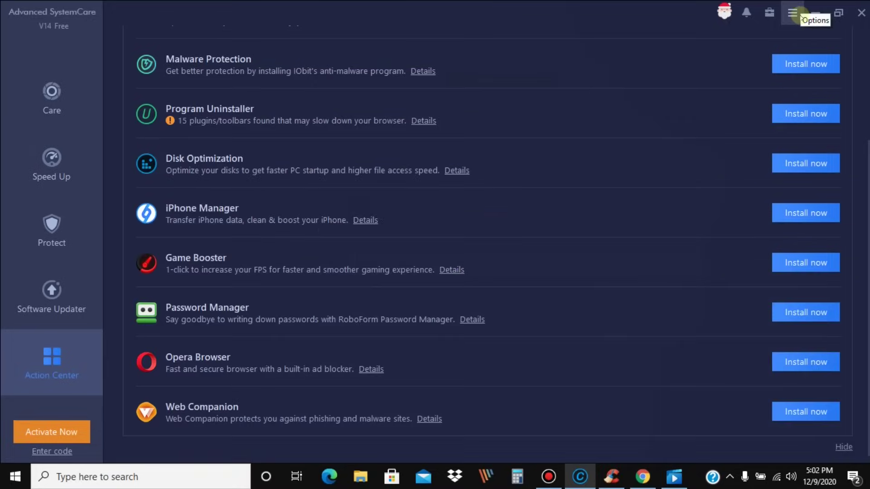
click(816, 13)
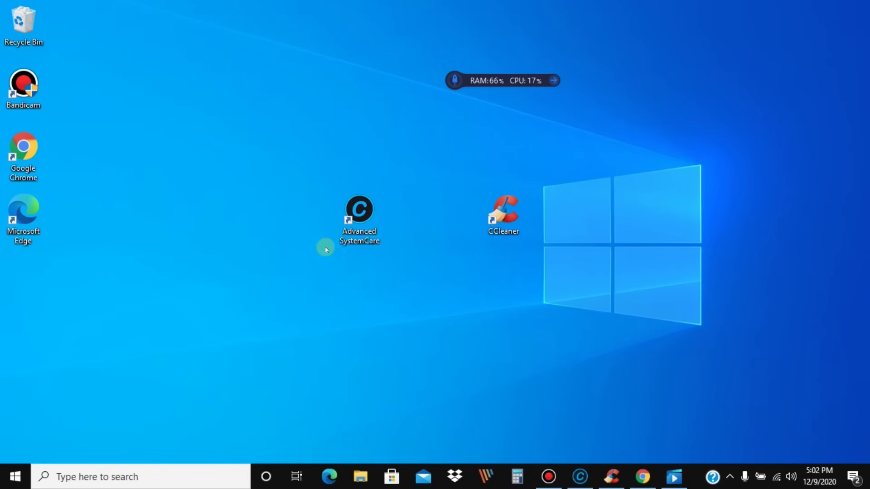
drag(556, 80, 868, 25)
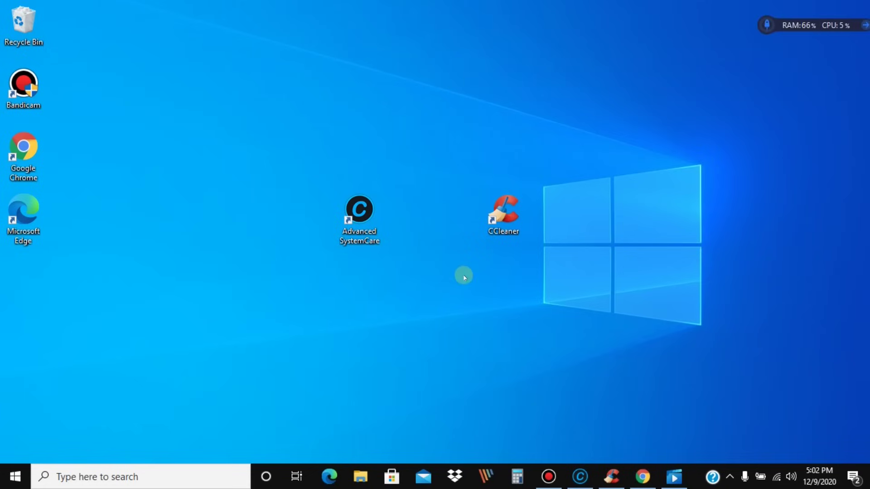